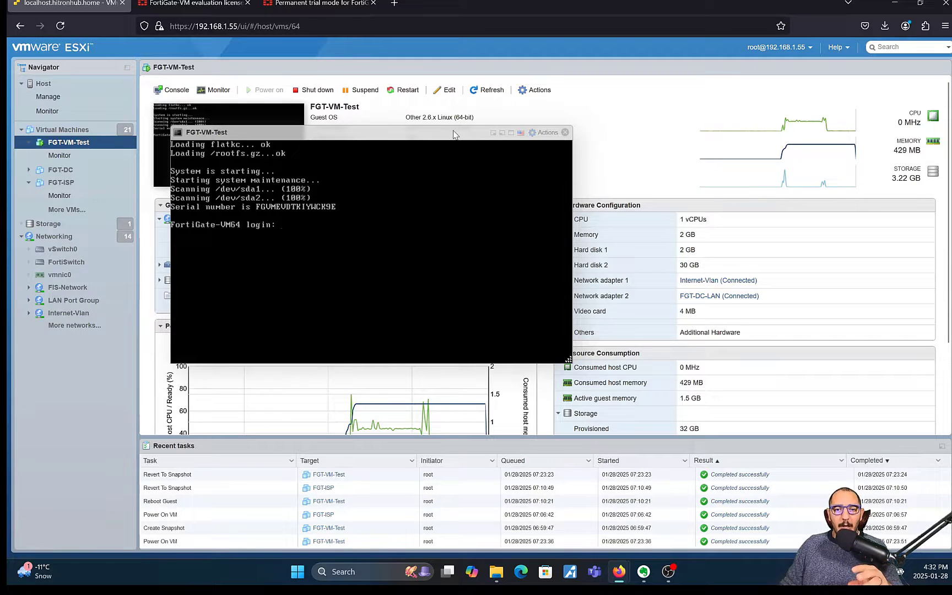
{"action": "left_click_drag", "start_coordinate": [453, 134], "coordinate": [446, 202]}
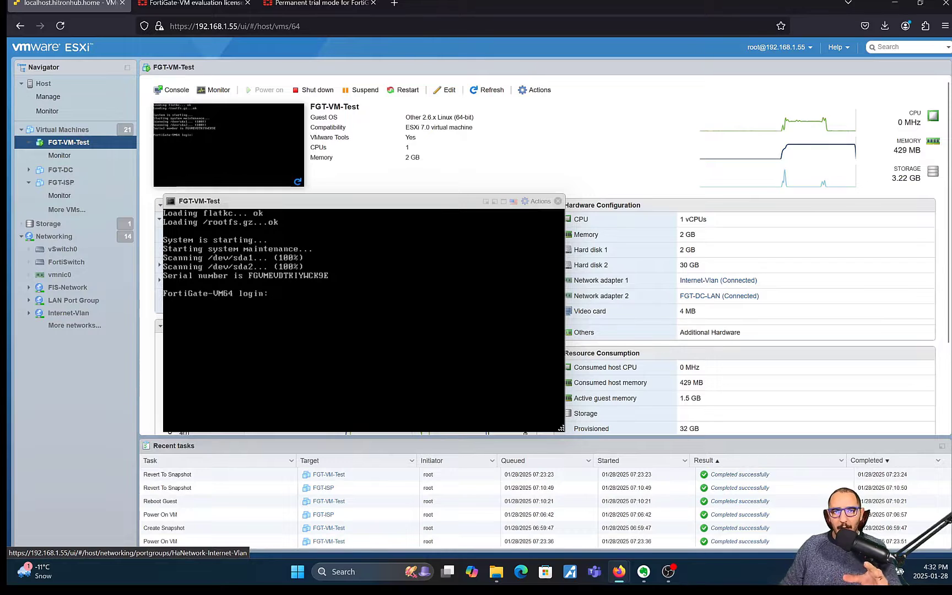
{"action": "left_click_drag", "start_coordinate": [422, 204], "coordinate": [415, 157]}
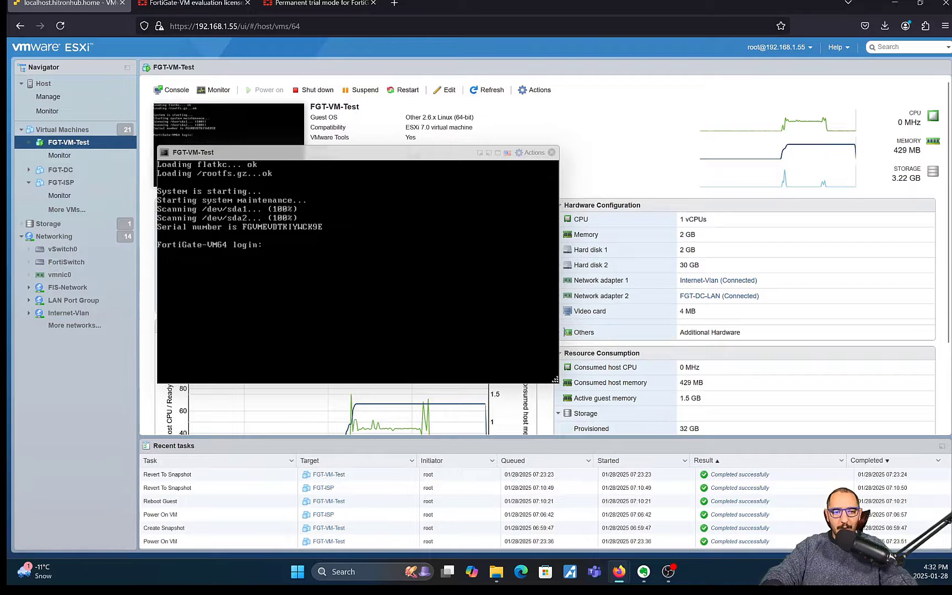
Step: Log in to the FortiGate console as admin with the blank default password, then set and confirm a new password
{"action": "type", "text": "admin"}
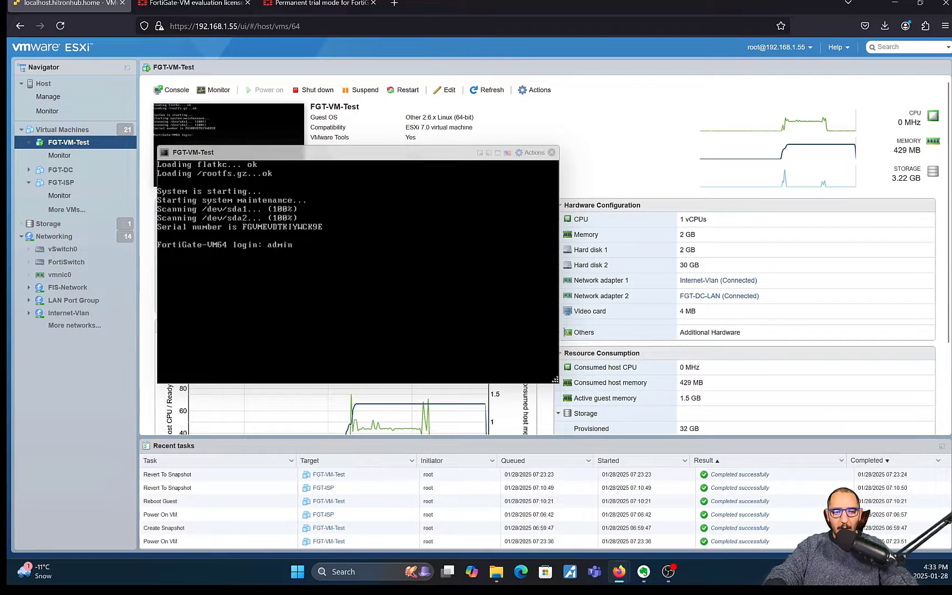
{"action": "key", "text": "Return"}
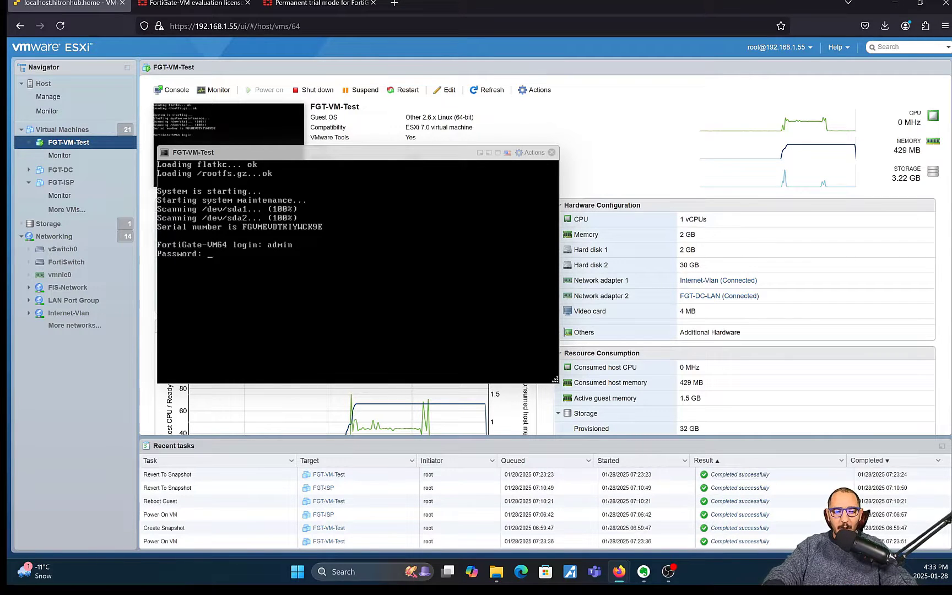
{"action": "key", "text": "Return"}
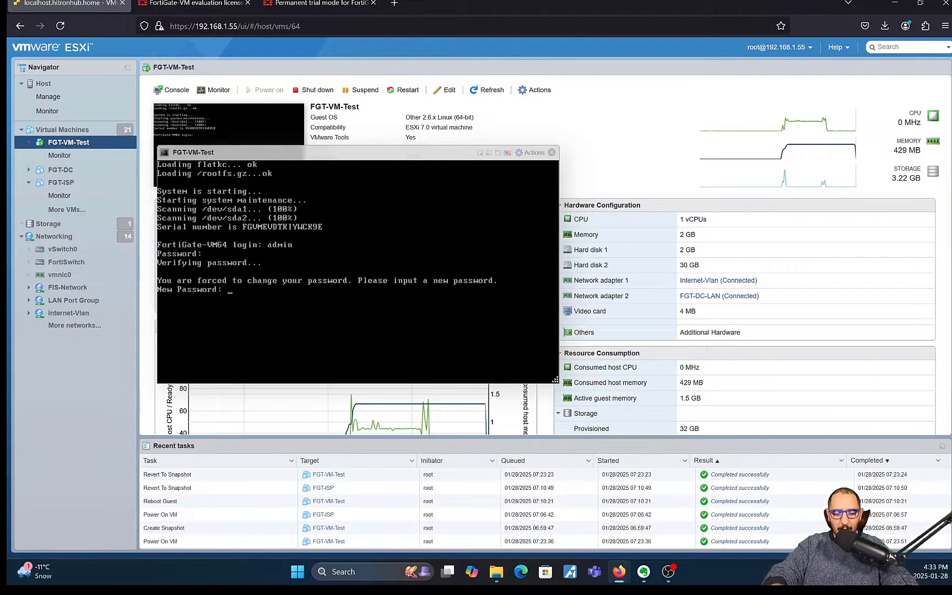
{"action": "key", "text": "Return"}
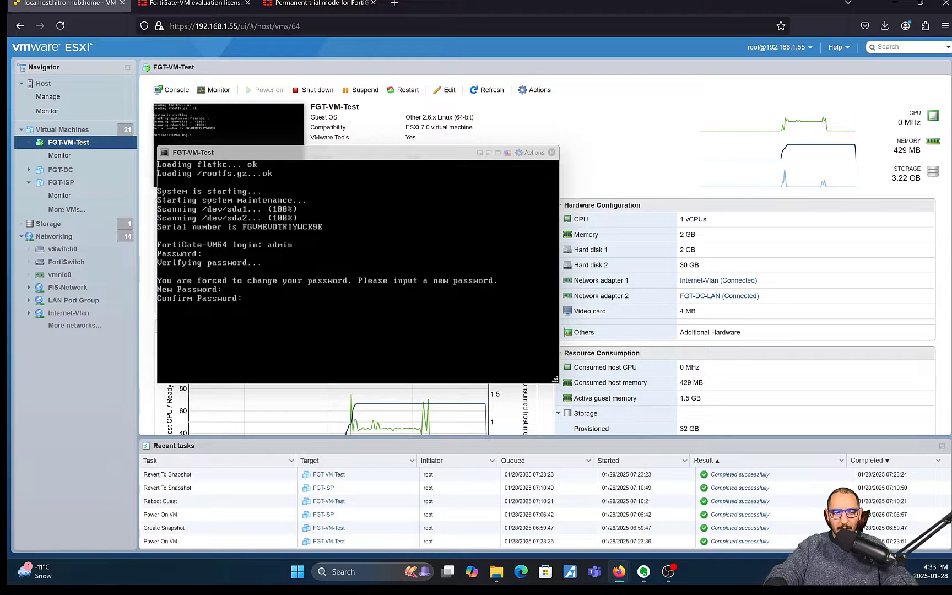
{"action": "key", "text": "Return"}
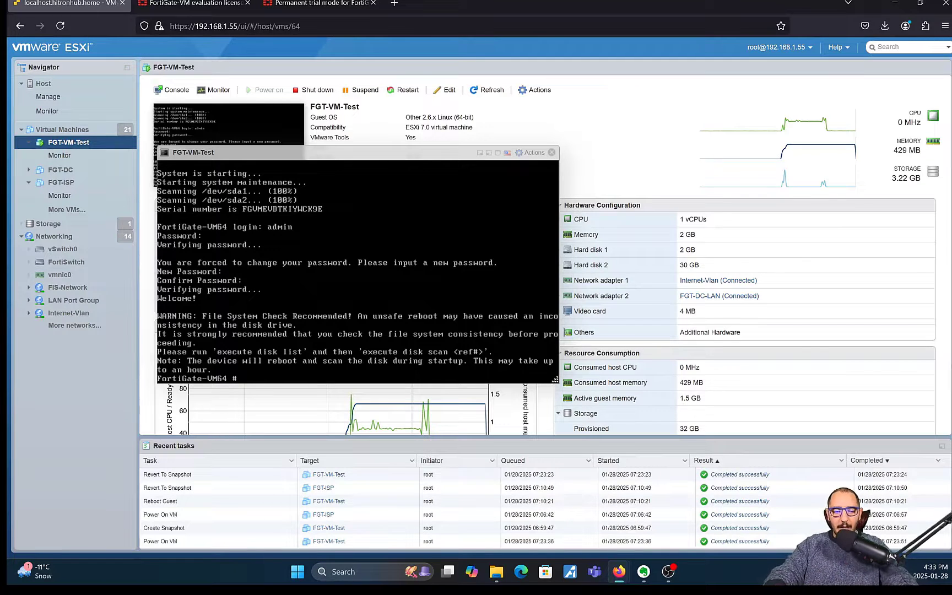
Step: Run config system interface, edit port1 and show to display port1's DHCP mode and allowed access
{"action": "type", "text": "config "}
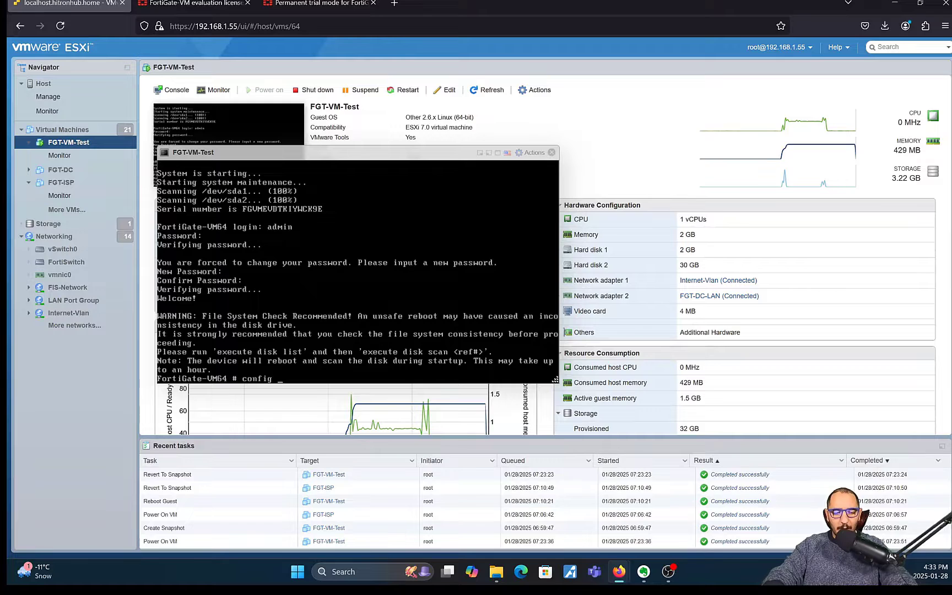
{"action": "type", "text": "system interface"}
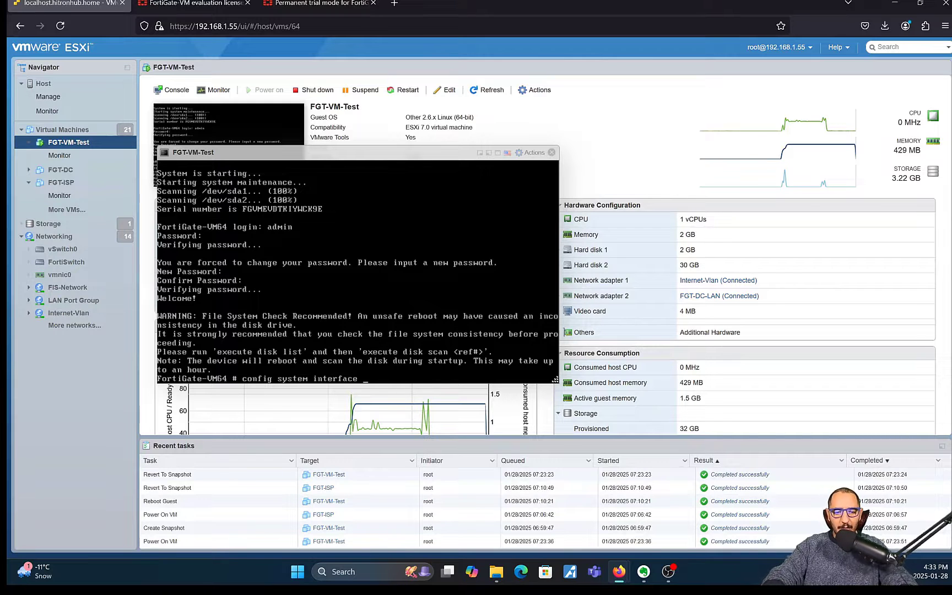
{"action": "key", "text": "Return"}
{"action": "type", "text": "edit port1"}
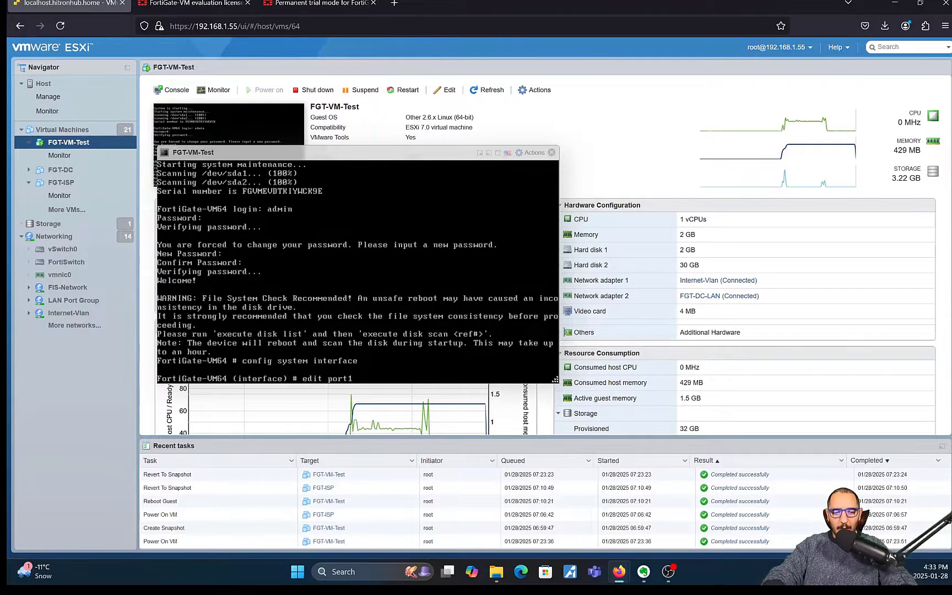
{"action": "key", "text": "Return"}
{"action": "type", "text": "show"}
{"action": "key", "text": "Return"}
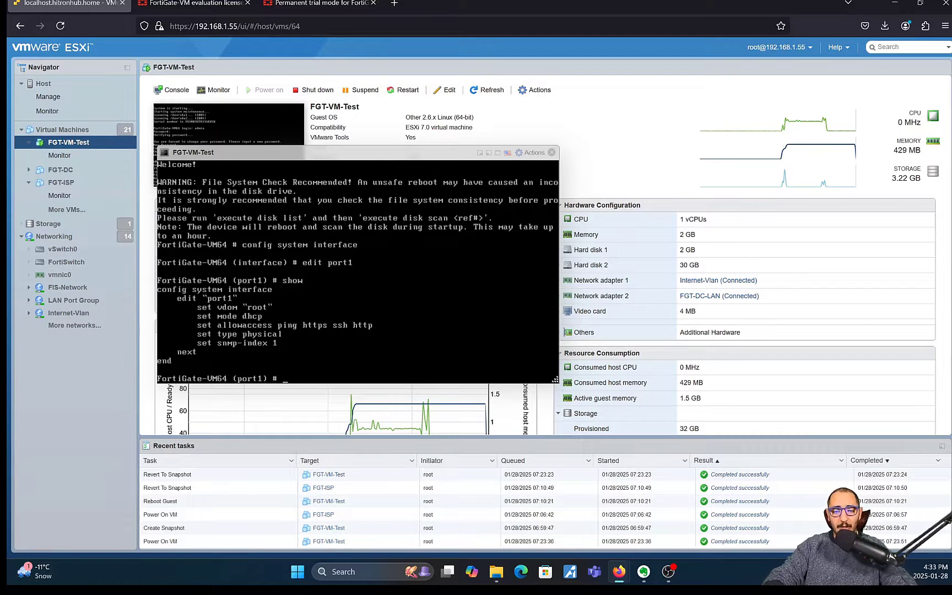
{"action": "type", "text": "end"}
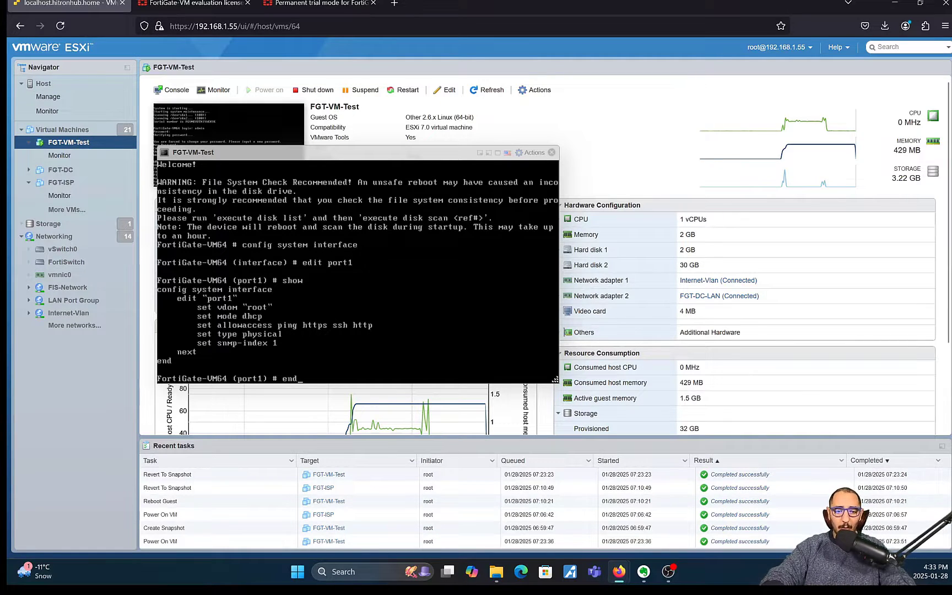
{"action": "key", "text": "BackSpace"}
{"action": "key", "text": "BackSpace"}
Step: List port1's show full-configuration output, paging through to the end
{"action": "type", "text": "show full-configuration"}
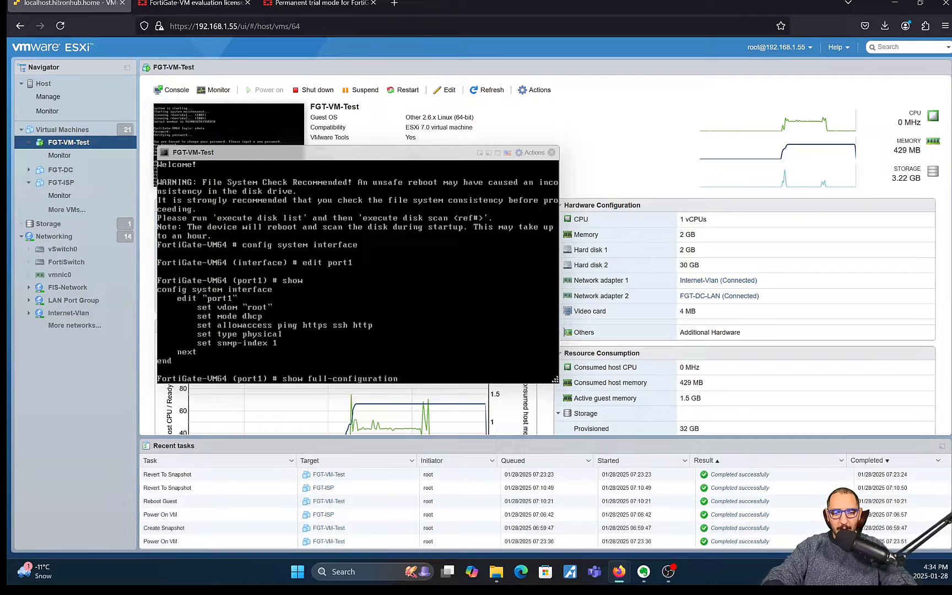
{"action": "key", "text": "Return"}
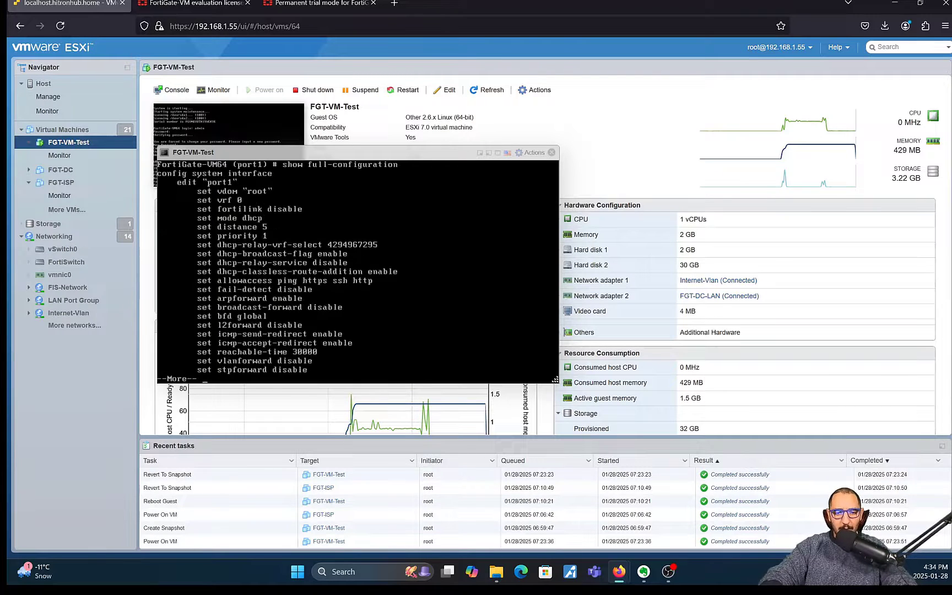
{"action": "key", "text": "space"}
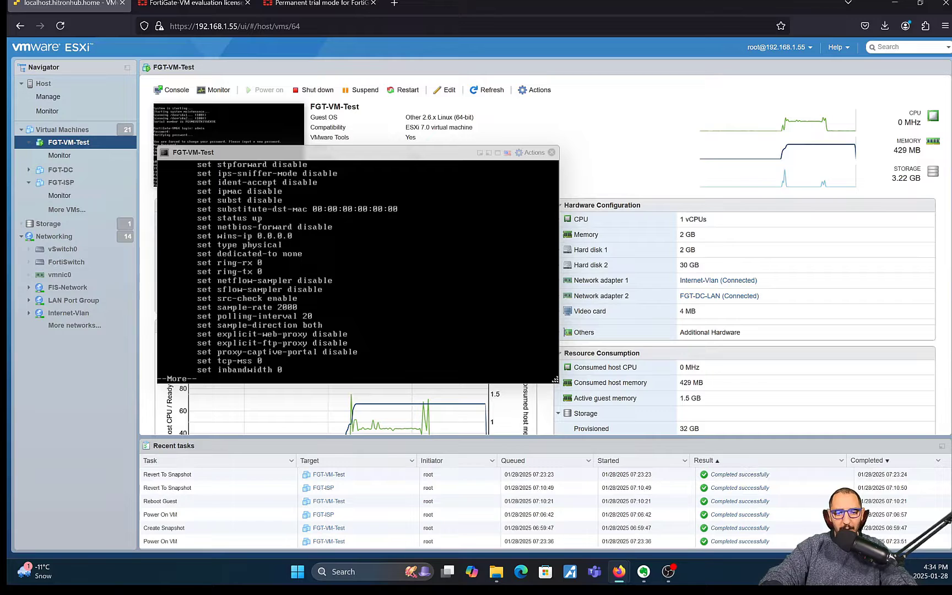
{"action": "key", "text": "space"}
{"action": "key", "text": "space"}
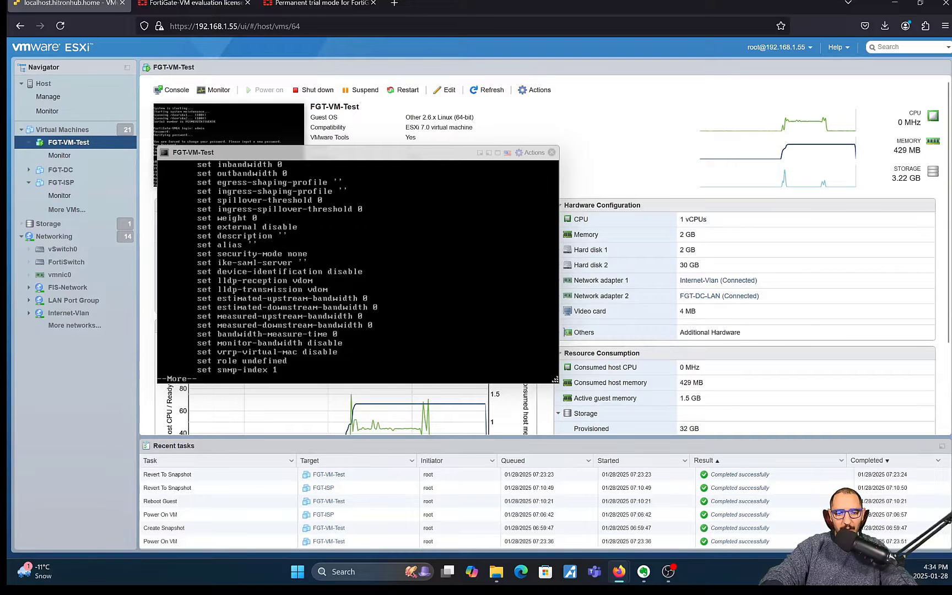
{"action": "key", "text": "space"}
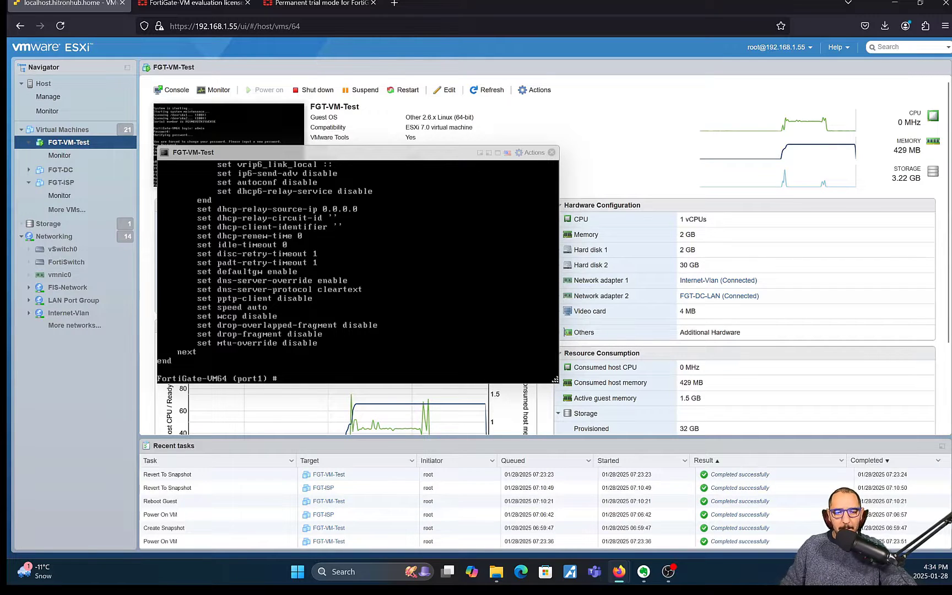
Step: Run get for port1 and page through its status, revealing DHCP gateway and DNS 192.168.1.1
{"action": "type", "text": "sh"}
{"action": "key", "text": "Tab"}
{"action": "key", "text": "Tab"}
{"action": "key", "text": "BackSpace"}
{"action": "key", "text": "BackSpace"}
{"action": "key", "text": "BackSpace"}
{"action": "key", "text": "BackSpace"}
{"action": "key", "text": "BackSpace"}
{"action": "key", "text": "BackSpace"}
{"action": "key", "text": "BackSpace"}
{"action": "key", "text": "BackSpace"}
{"action": "key", "text": "BackSpace"}
{"action": "key", "text": "BackSpace"}
{"action": "key", "text": "BackSpace"}
{"action": "key", "text": "BackSpace"}
{"action": "key", "text": "BackSpace"}
{"action": "key", "text": "BackSpace"}
{"action": "key", "text": "BackSpace"}
{"action": "key", "text": "BackSpace"}
{"action": "key", "text": "BackSpace"}
{"action": "key", "text": "BackSpace"}
{"action": "key", "text": "BackSpace"}
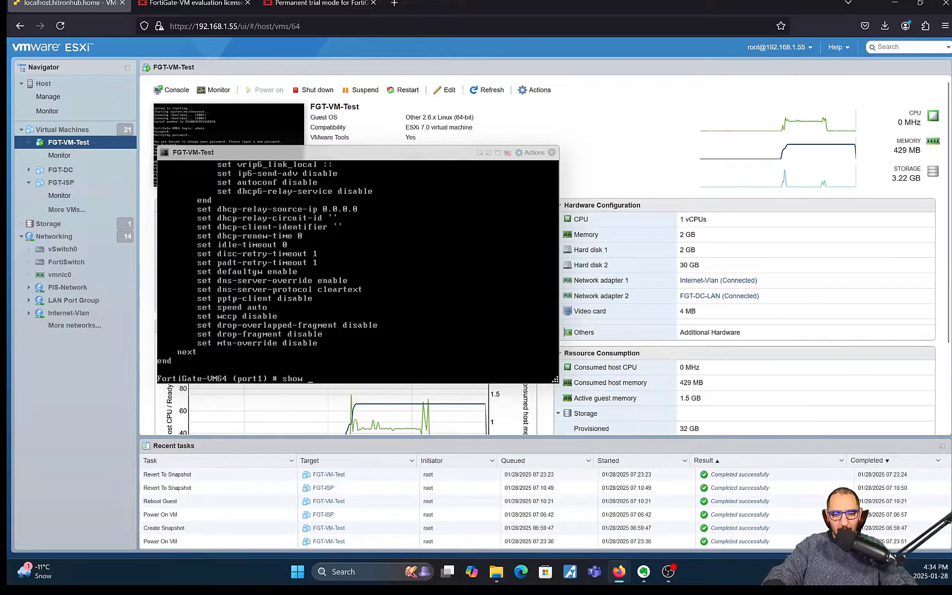
{"action": "type", "text": "get"}
{"action": "key", "text": "Return"}
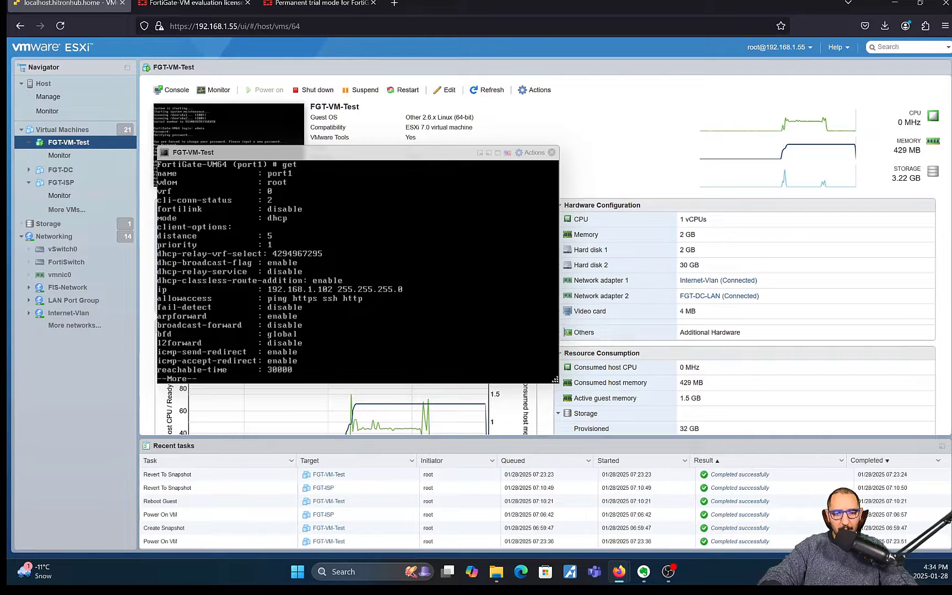
{"action": "key", "text": "space"}
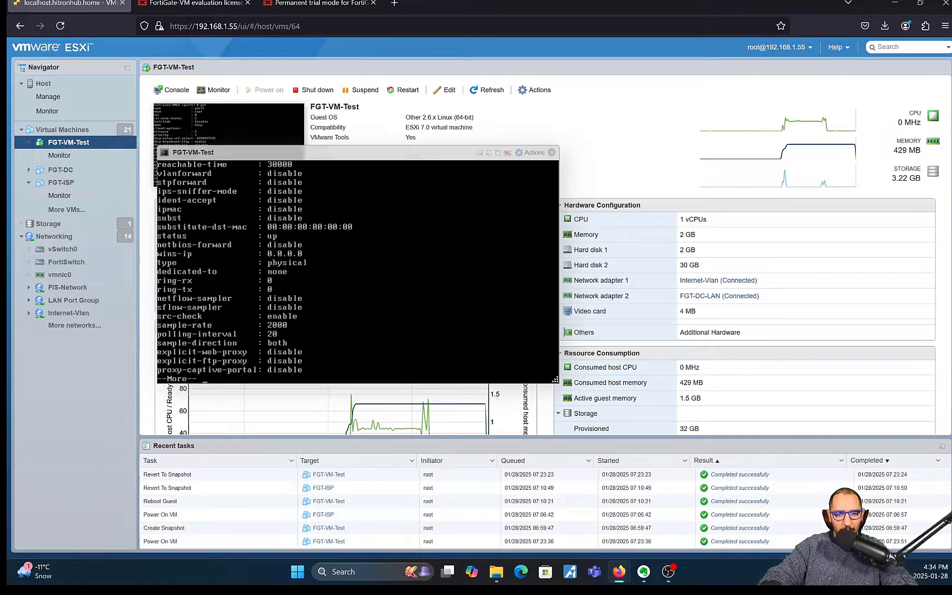
{"action": "key", "text": "space"}
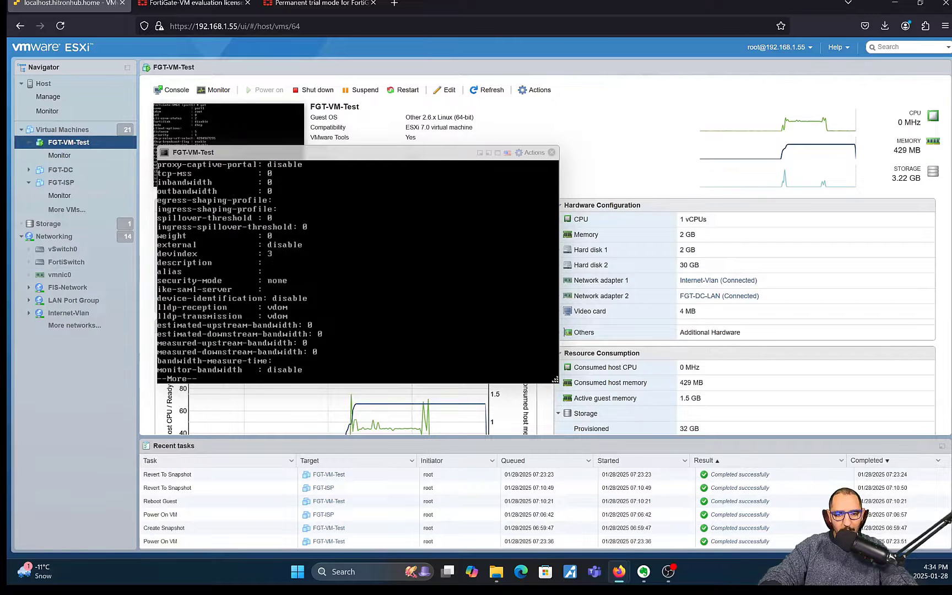
{"action": "key", "text": "space"}
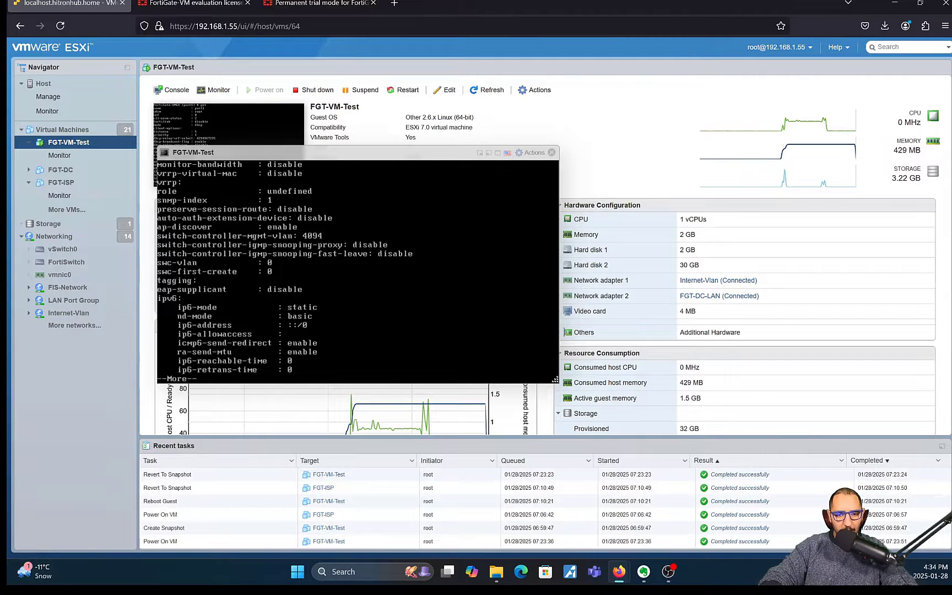
{"action": "key", "text": "space"}
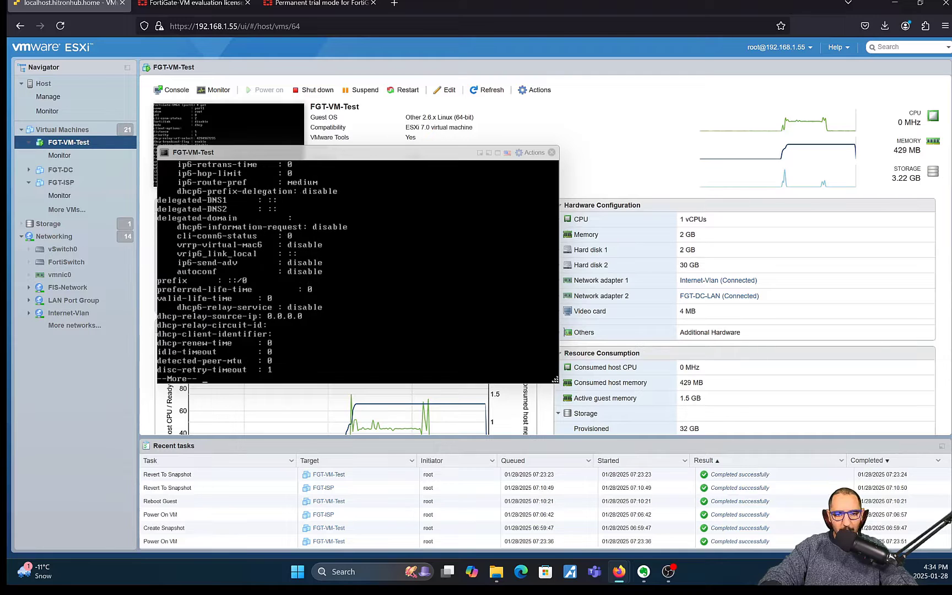
{"action": "key", "text": "space"}
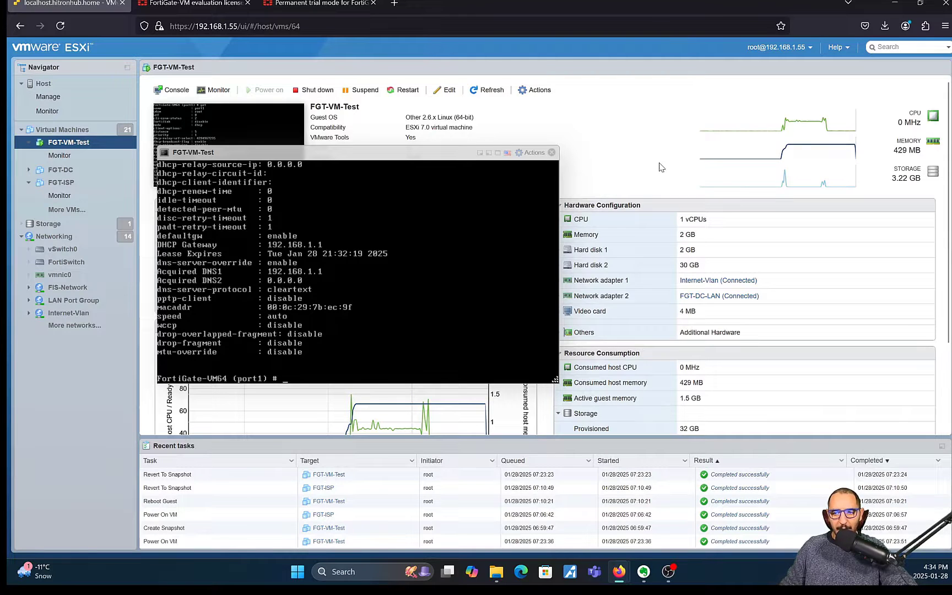
{"action": "left_click", "coordinate": [481, 152]}
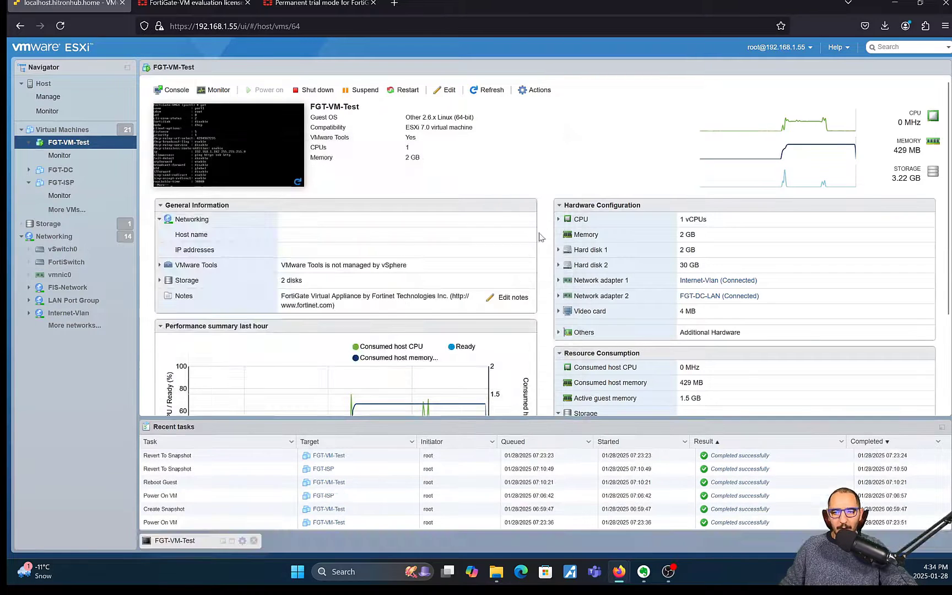
{"action": "left_click", "coordinate": [589, 281]}
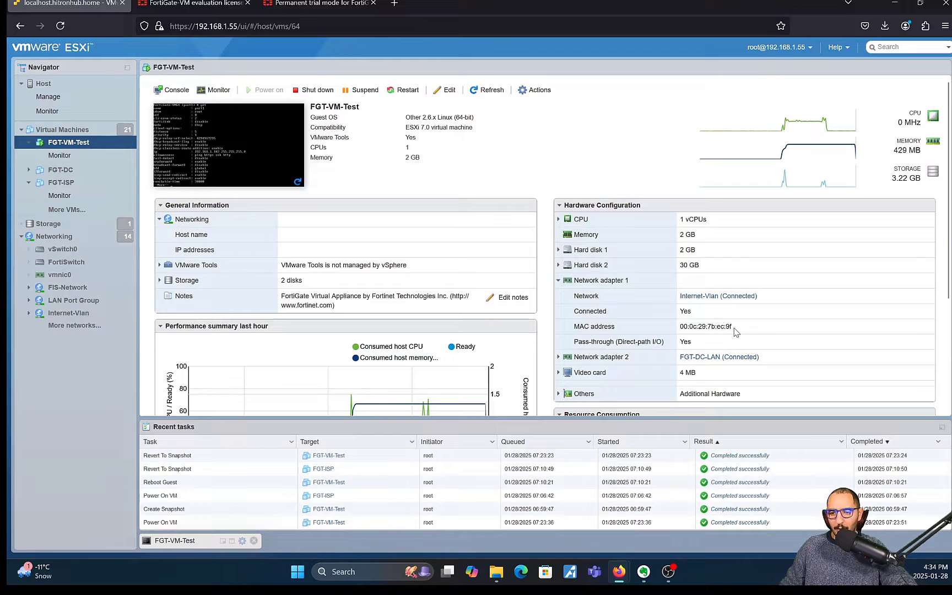
{"action": "left_click_drag", "start_coordinate": [732, 327], "coordinate": [723, 326]}
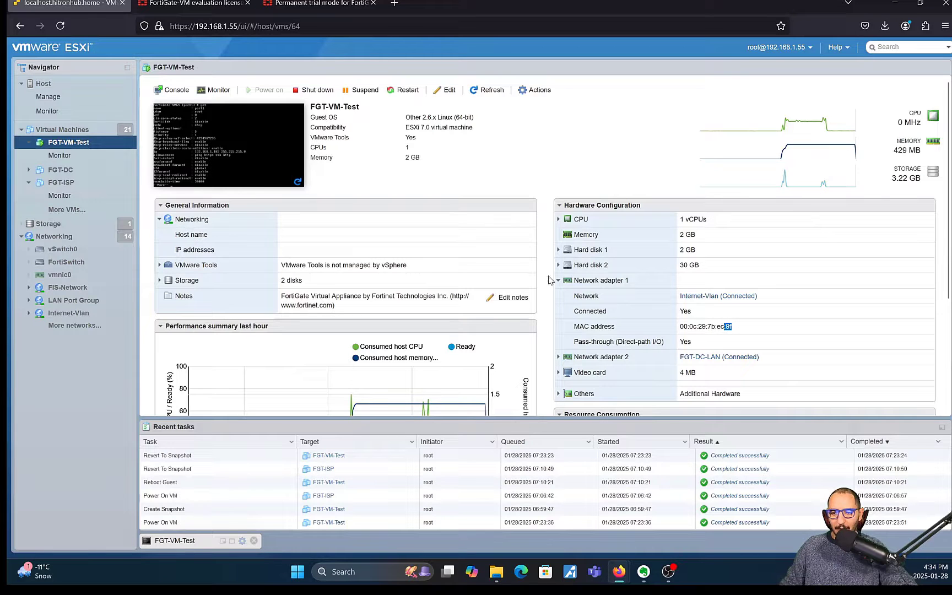
{"action": "left_click", "coordinate": [593, 282]}
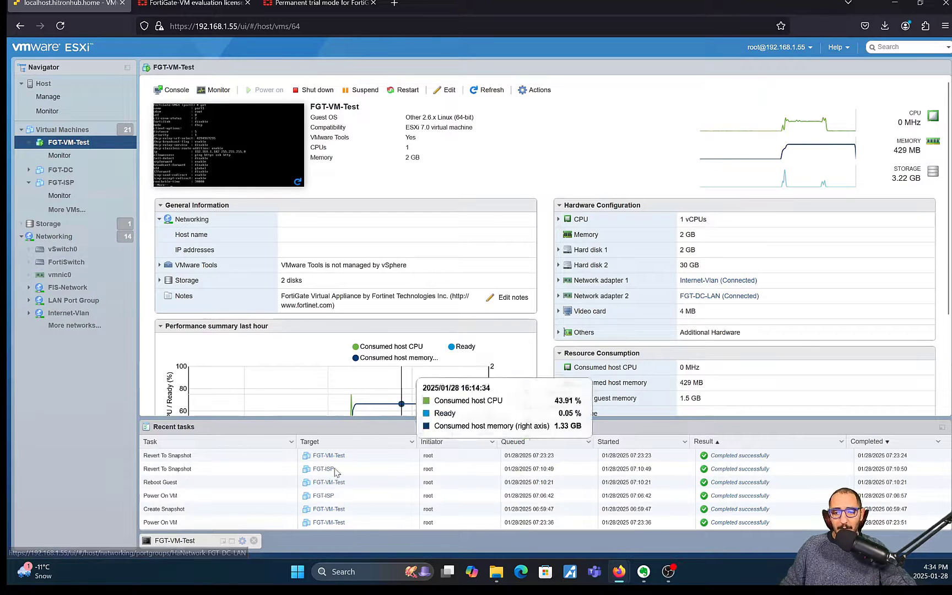
{"action": "left_click", "coordinate": [210, 541]}
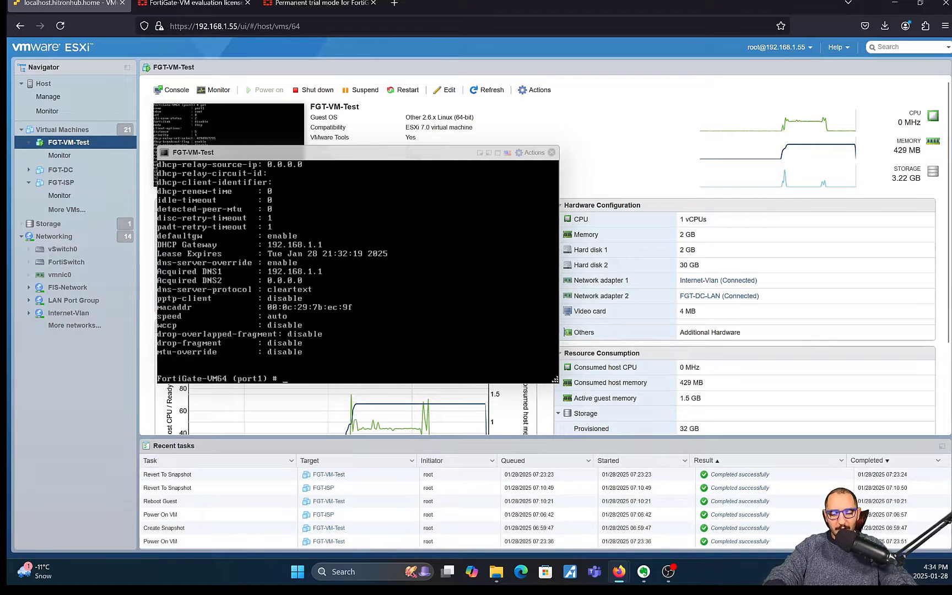
Step: End the port1 config and run diagnose ip address list, showing port1 at 192.168.1.102/255.255.255.0
{"action": "type", "text": "end"}
{"action": "key", "text": "Return"}
{"action": "type", "text": "diagnose ip"}
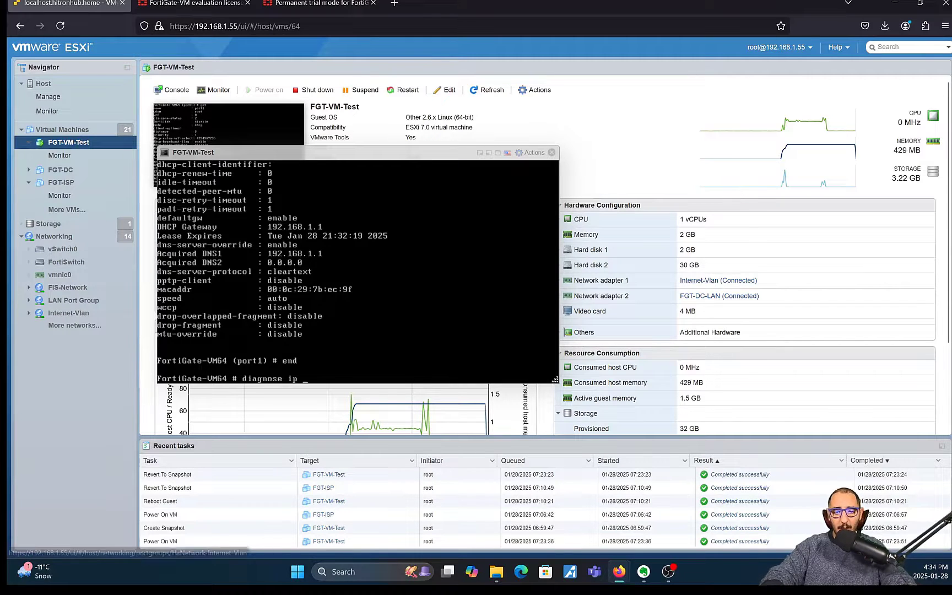
{"action": "type", "text": "address"}
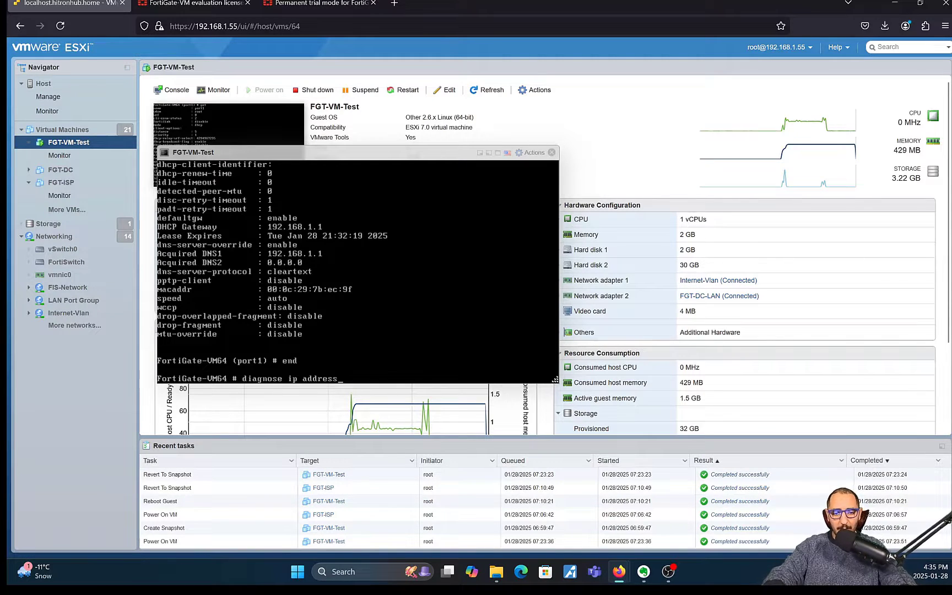
{"action": "type", "text": " list"}
{"action": "key", "text": "Return"}
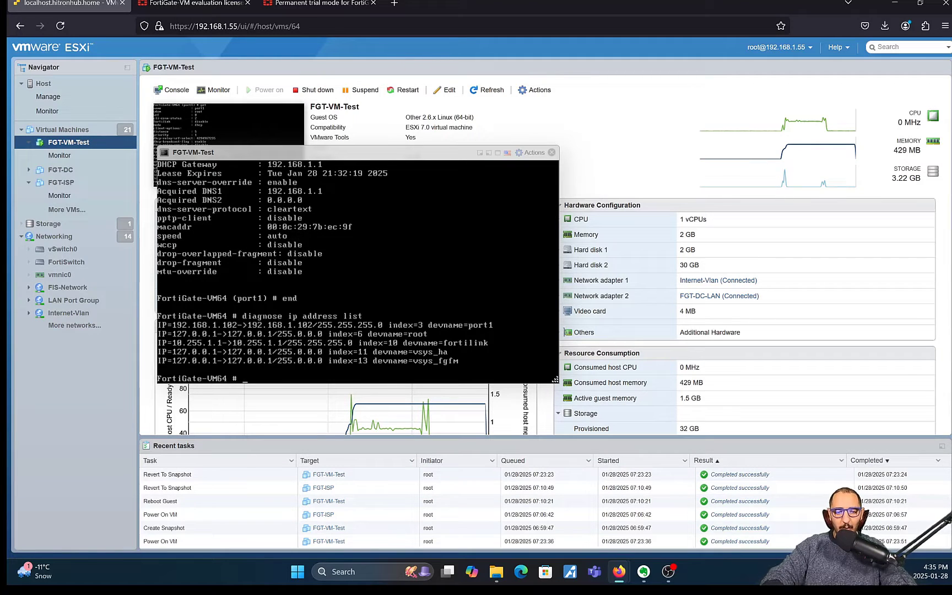
Step: Close the console and reload FGT-VM-Test's summary to show host FortiGate-VM64 at 192.168.1.102
{"action": "left_click", "coordinate": [552, 153]}
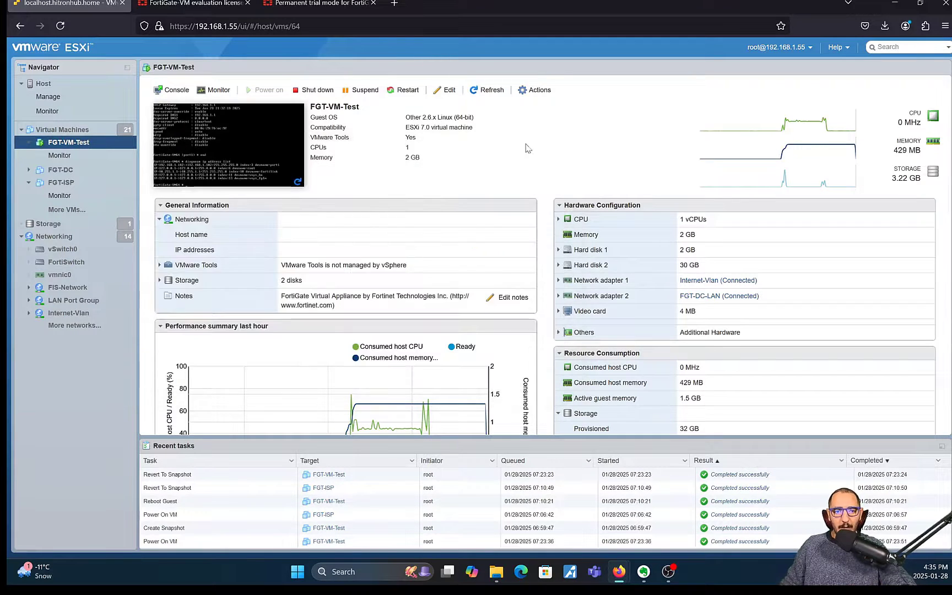
{"action": "left_click", "coordinate": [89, 155]}
{"action": "left_click", "coordinate": [87, 143]}
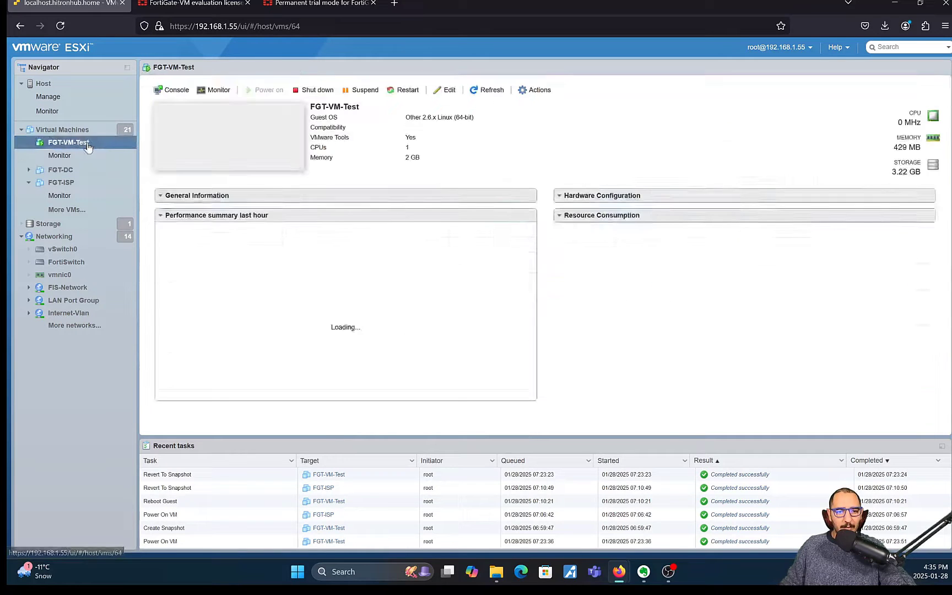
{"action": "left_click", "coordinate": [108, 174]}
{"action": "left_click", "coordinate": [93, 142]}
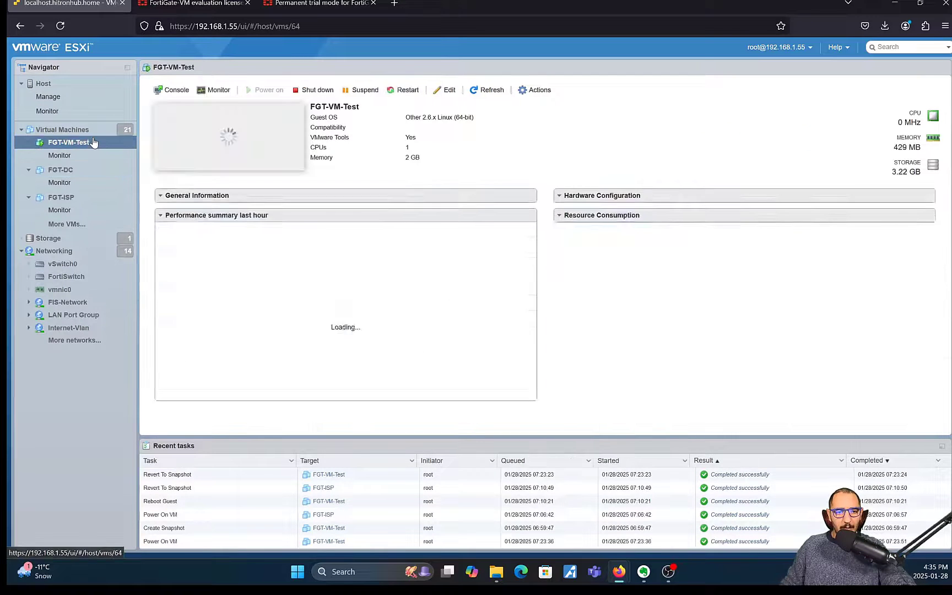
{"action": "left_click", "coordinate": [60, 25]}
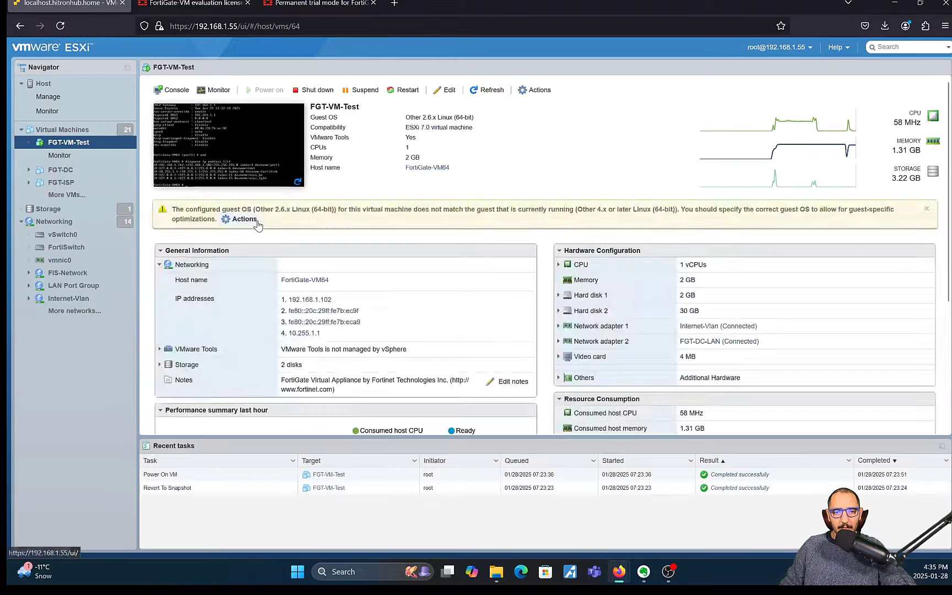
Step: Open the web interface at 192.168.1.102 and sign in as admin with the new password
{"action": "left_click", "coordinate": [310, 300]}
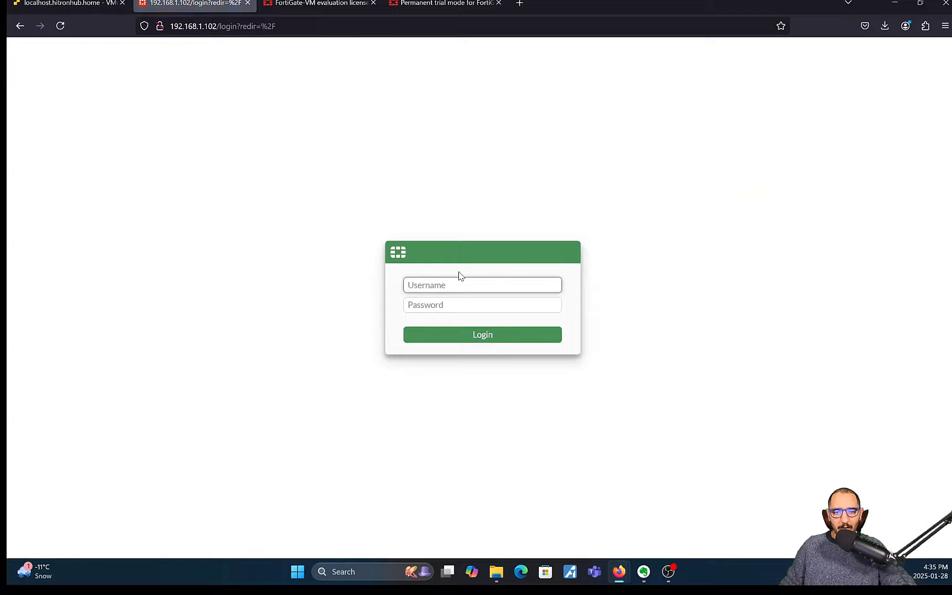
{"action": "type", "text": "admin"}
{"action": "key", "text": "Tab"}
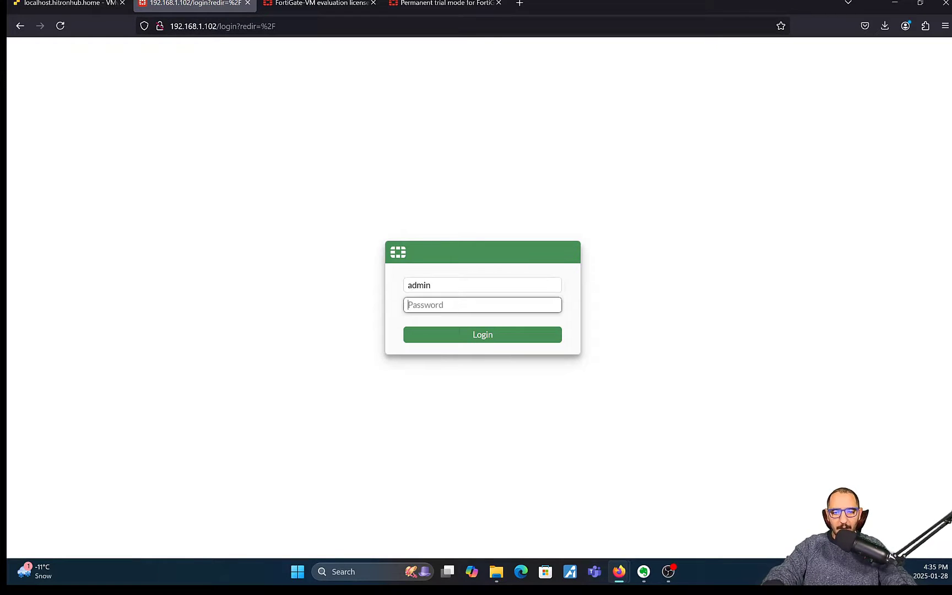
{"action": "type", "text": "•••••"}
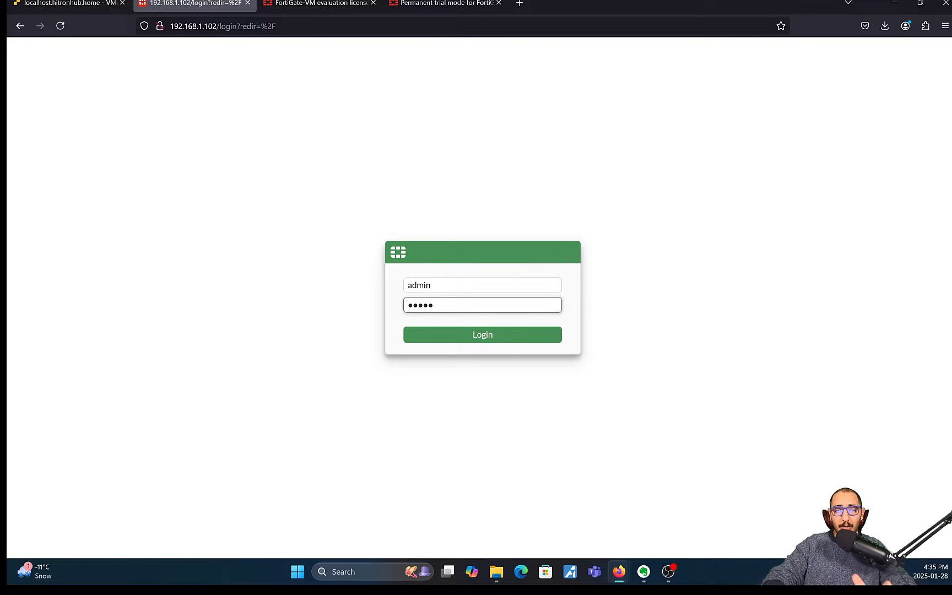
{"action": "key", "text": "Return"}
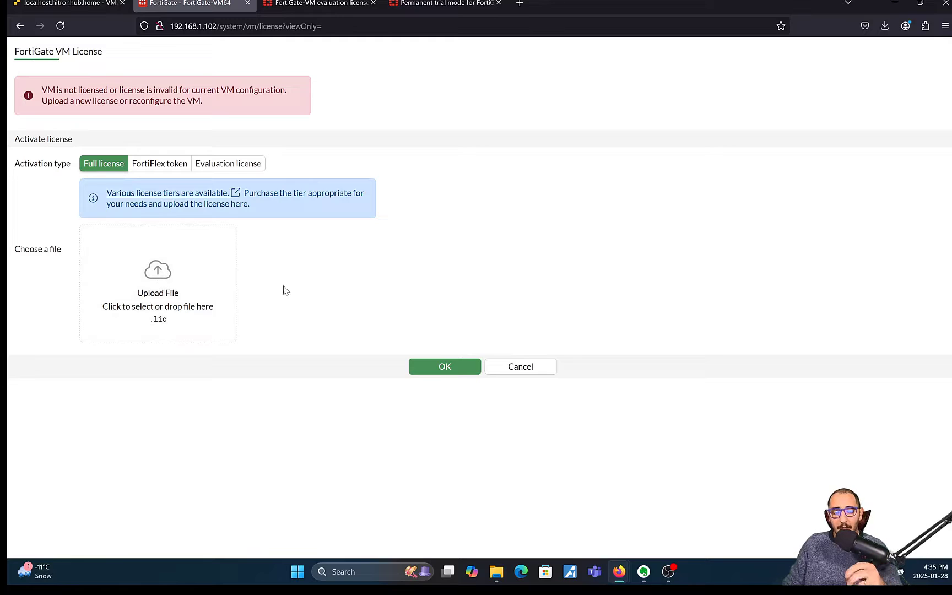
Step: Choose Evaluation license activation, review its restrictions, and go to the FortiGate-VM evaluation license documentation
{"action": "left_click", "coordinate": [227, 168]}
{"action": "triple_click", "coordinate": [270, 194]}
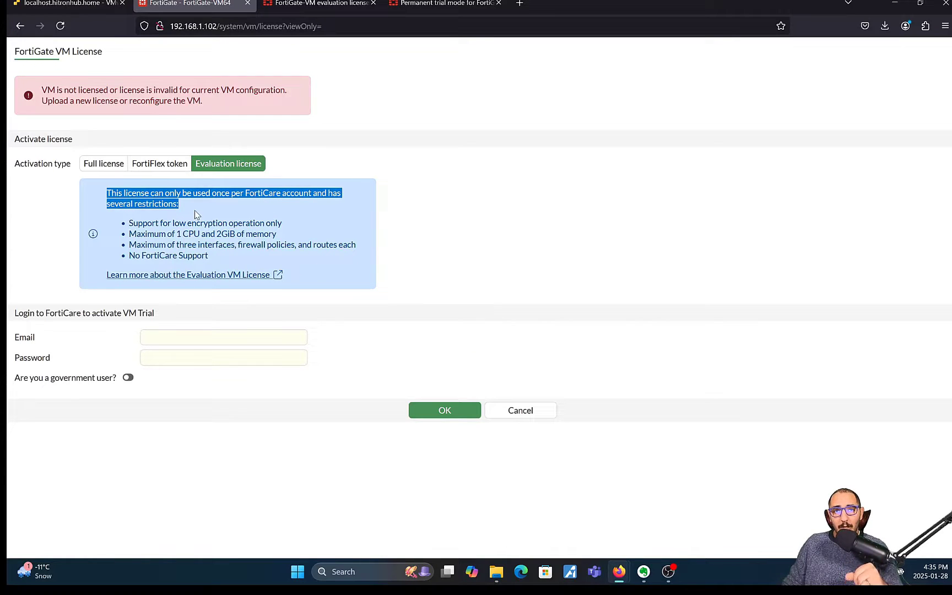
{"action": "left_click", "coordinate": [220, 196]}
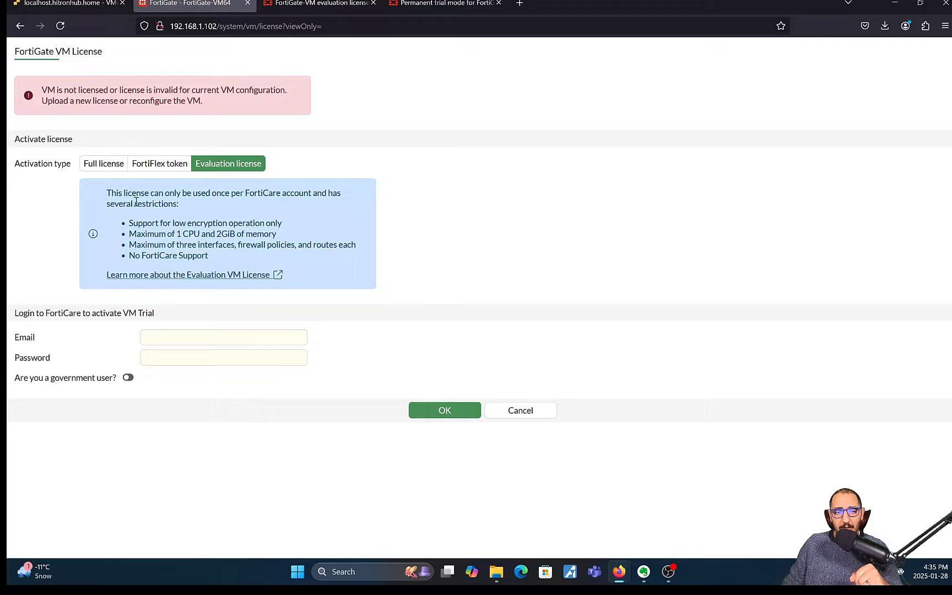
{"action": "triple_click", "coordinate": [181, 206]}
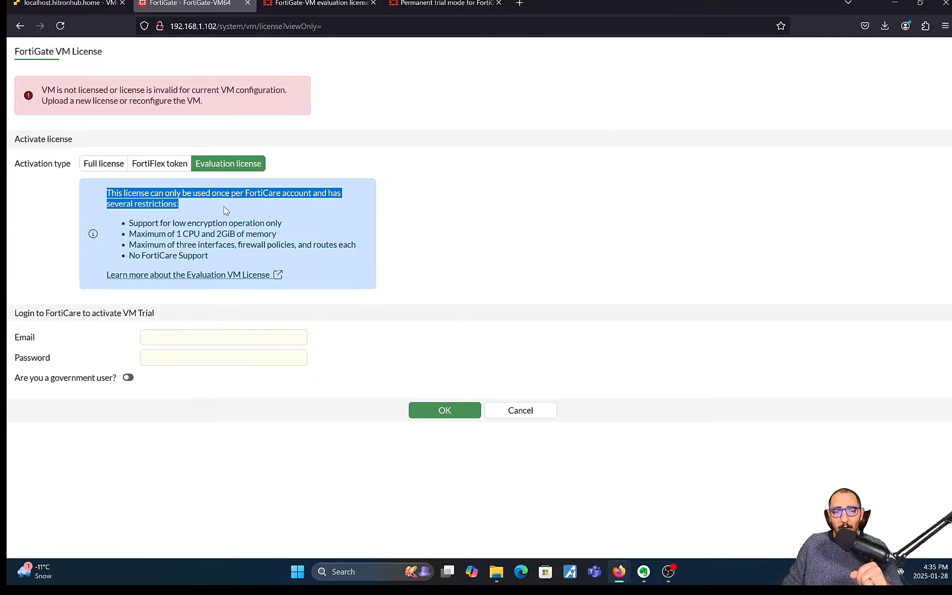
{"action": "left_click", "coordinate": [278, 218]}
{"action": "left_click_drag", "start_coordinate": [227, 255], "coordinate": [110, 229]}
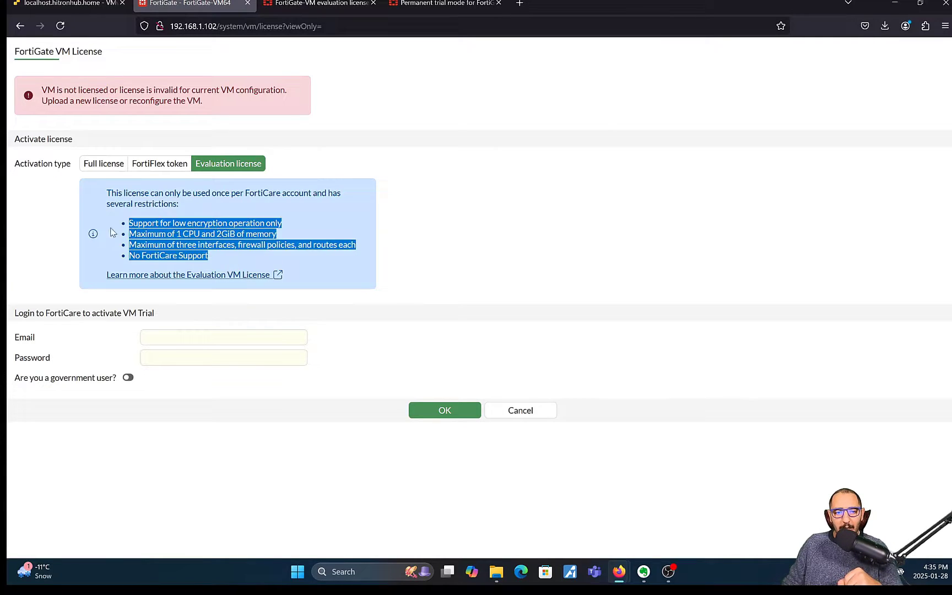
{"action": "left_click", "coordinate": [506, 185]}
{"action": "left_click", "coordinate": [326, 4]}
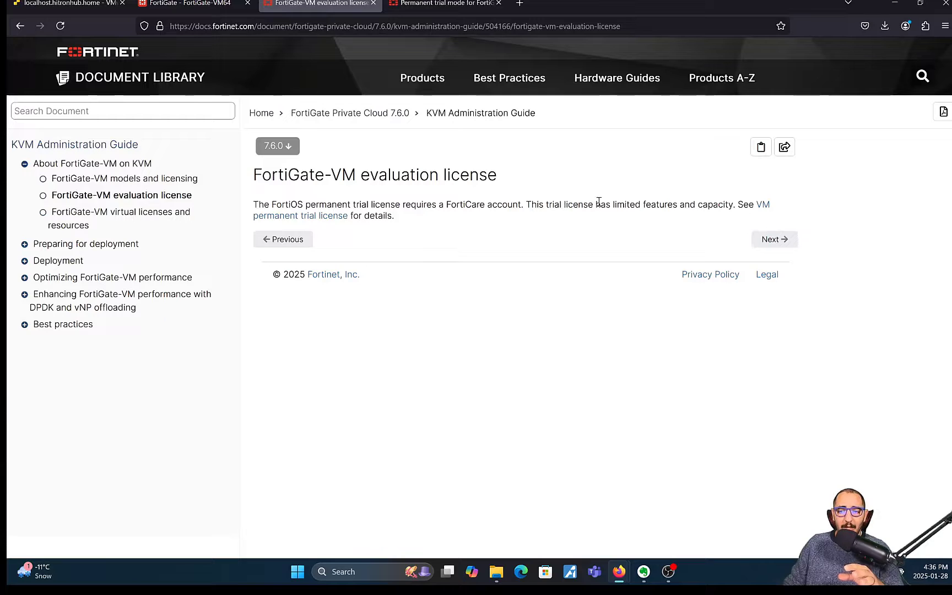
Step: Check the permanent trial mode limitations page, then go back to the FortiGate VM License page
{"action": "left_click", "coordinate": [443, 3]}
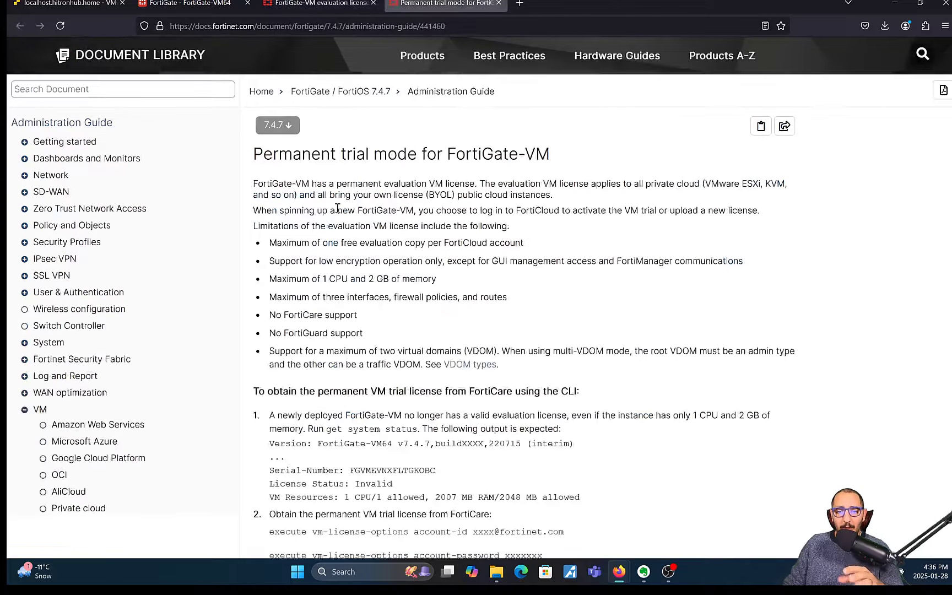
{"action": "left_click", "coordinate": [323, 7]}
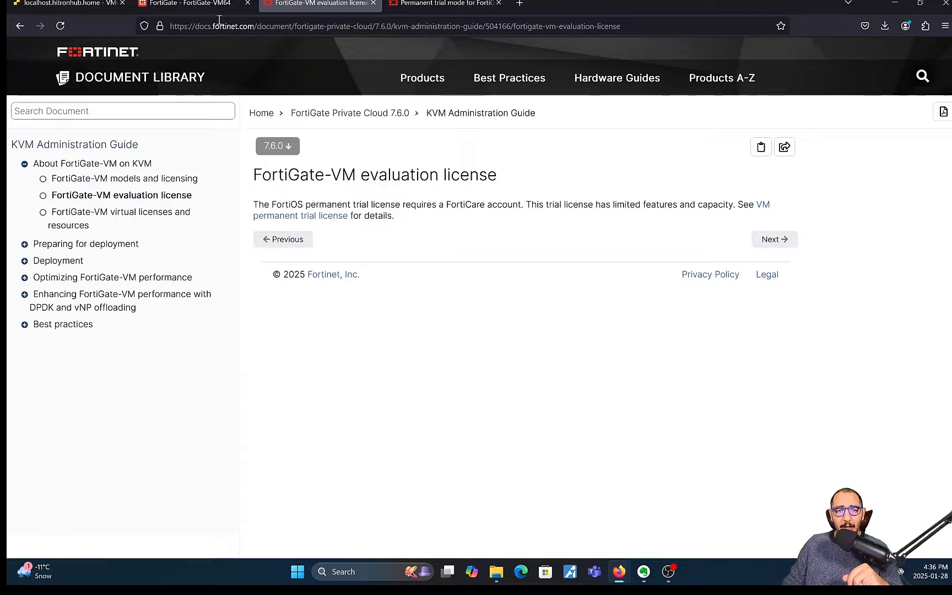
{"action": "left_click", "coordinate": [204, 7]}
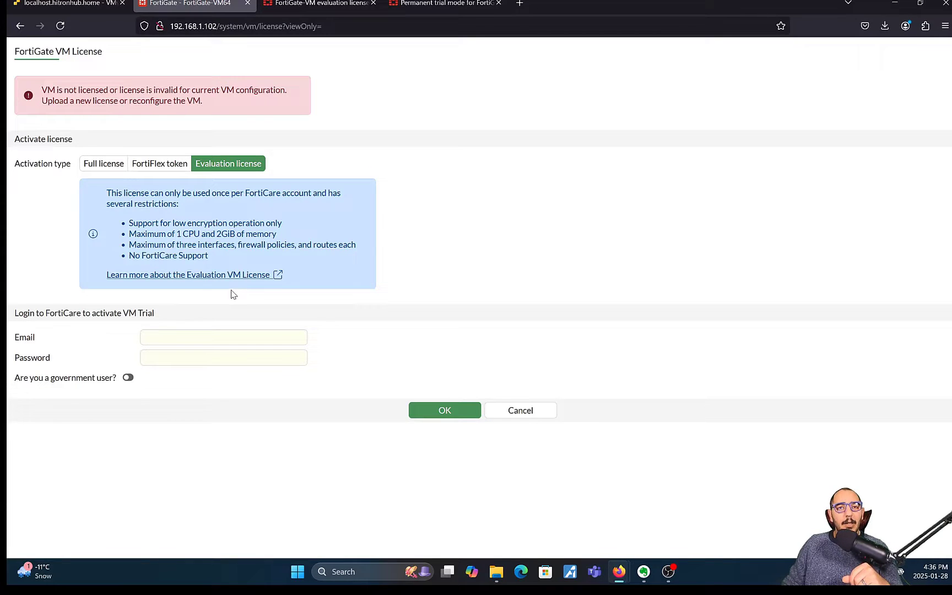
Step: Enter the FortiCare account credentials to activate the evaluation license, then return to the ESXi host page
{"action": "left_click", "coordinate": [243, 337]}
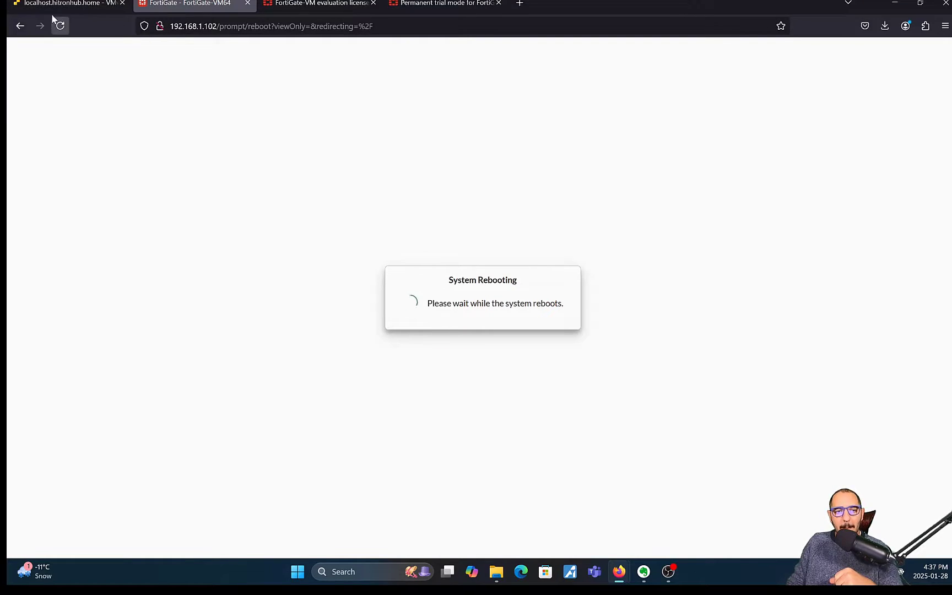
{"action": "left_click", "coordinate": [66, 5]}
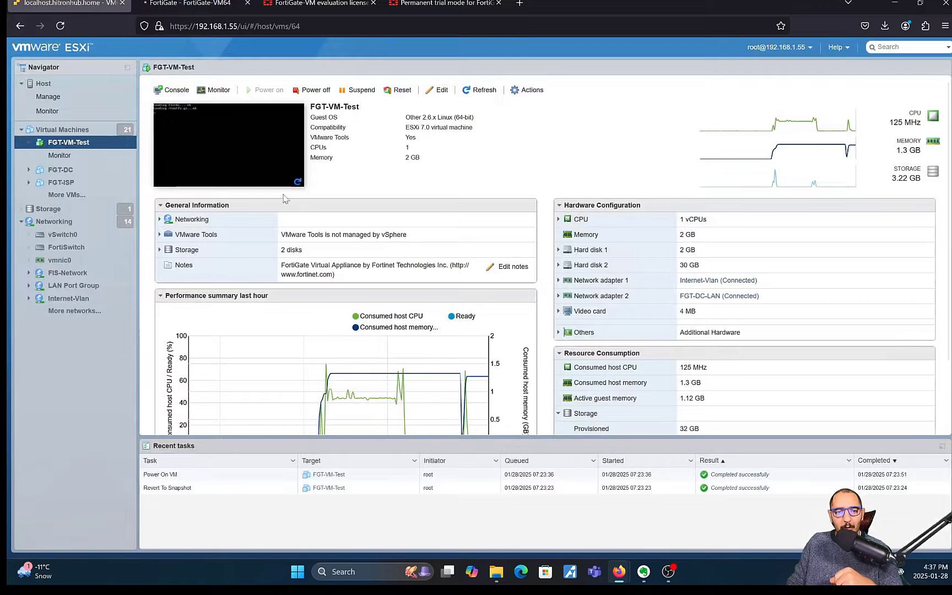
Step: Open FGT-VM-Test's console from its summary thumbnail to watch FortiGate reboot to the login prompt
{"action": "left_click", "coordinate": [265, 156]}
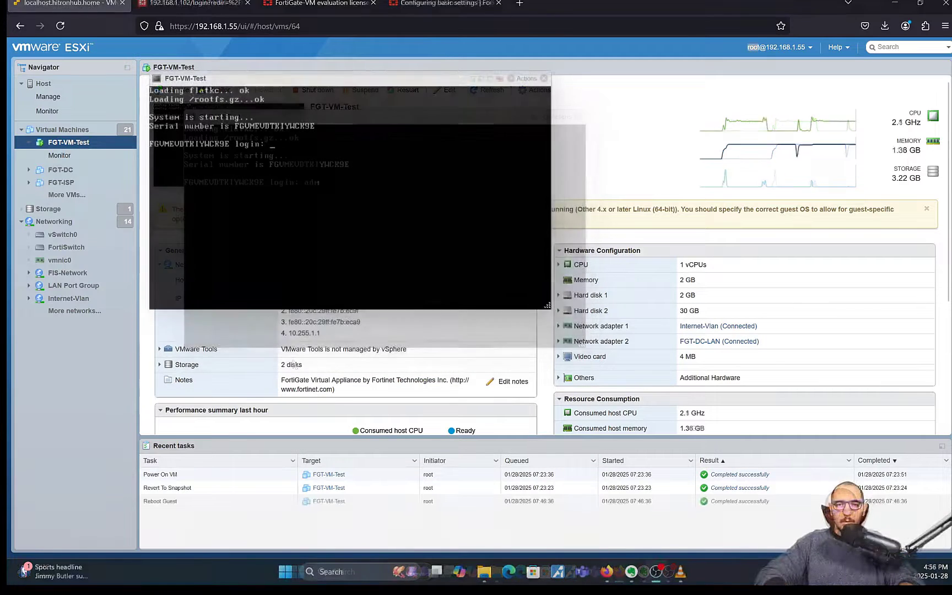
Step: Log in to the FortiGate console as admin with the password
{"action": "type", "text": "adnub"}
{"action": "key", "text": "BackSpace"}
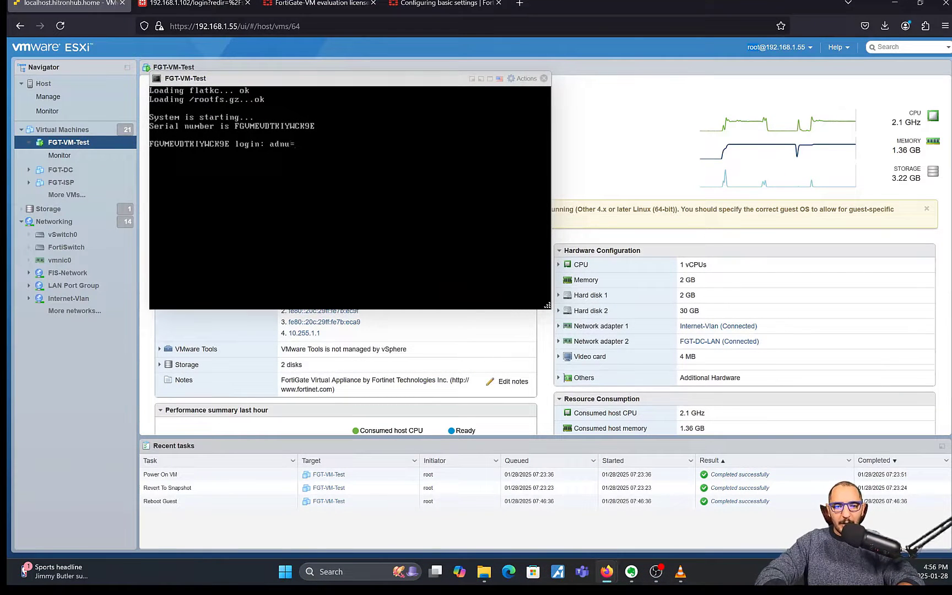
{"action": "key", "text": "BackSpace"}
{"action": "key", "text": "BackSpace"}
{"action": "key", "text": "BackSpace"}
{"action": "key", "text": "BackSpace"}
{"action": "type", "text": "admin"}
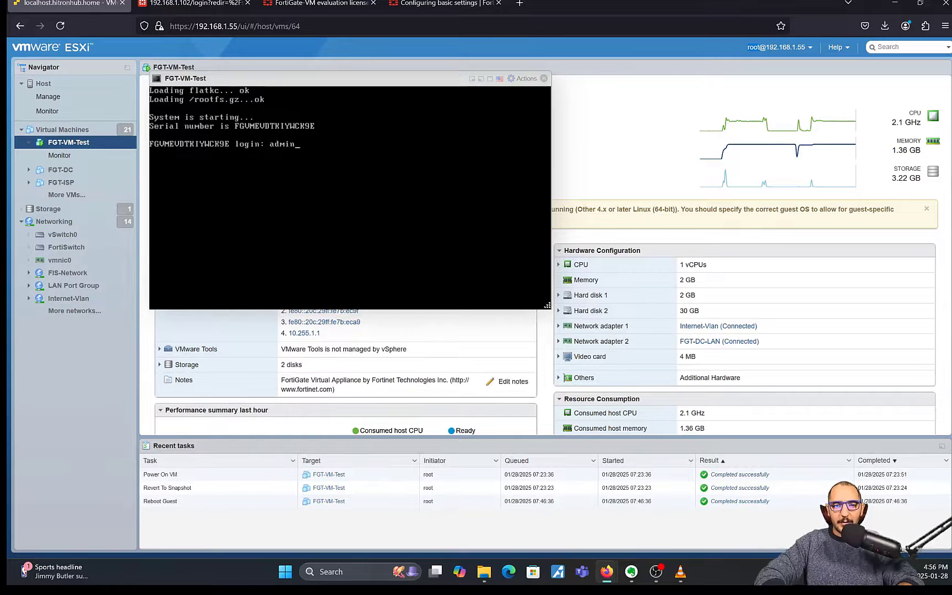
{"action": "key", "text": "Return"}
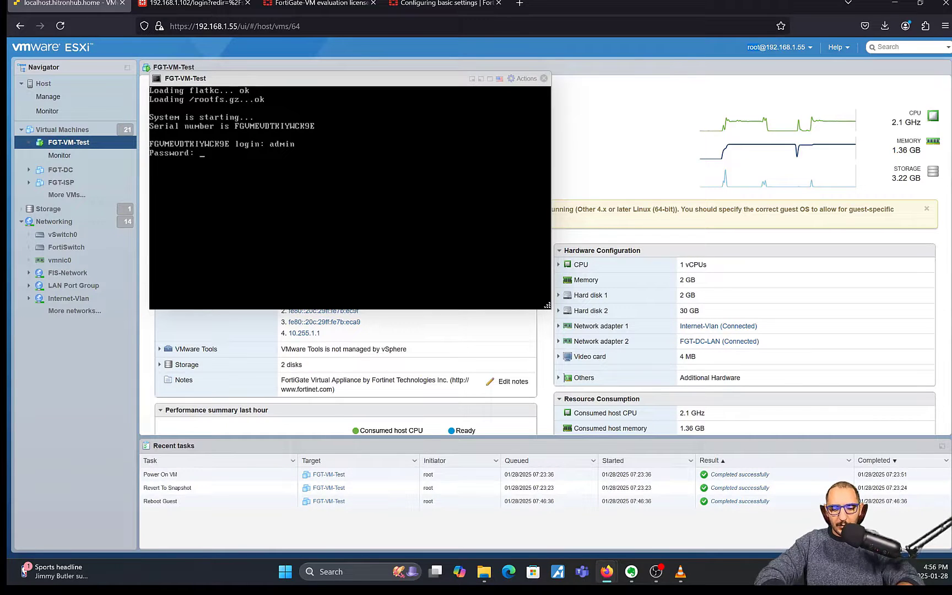
{"action": "key", "text": "Return"}
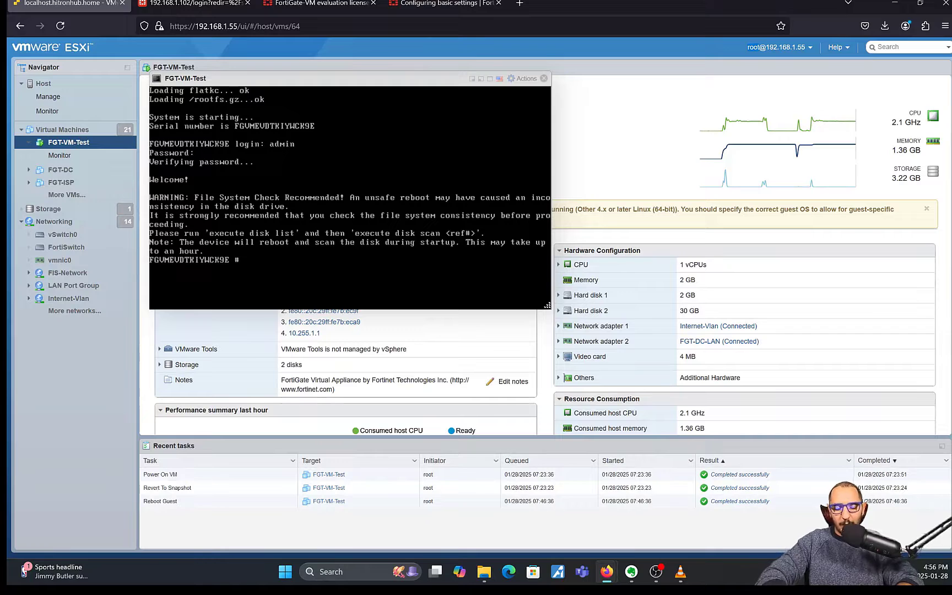
Step: Run 'execute ping 8.8.8.8' and stop it with Ctrl+C after a reply
{"action": "type", "text": "execute ping 88="}
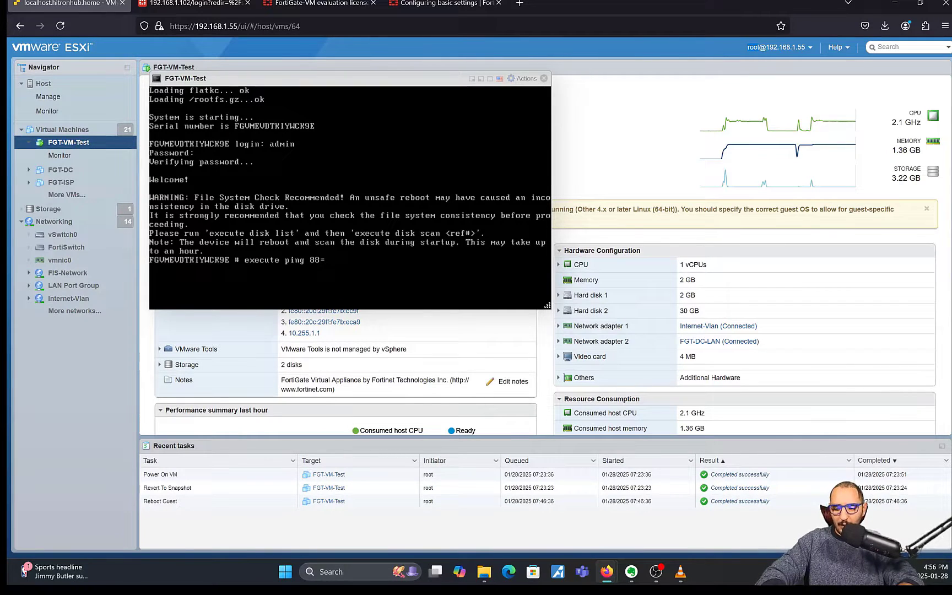
{"action": "key", "text": "BackSpace"}
{"action": "key", "text": "BackSpace"}
{"action": "type", "text": "..8"}
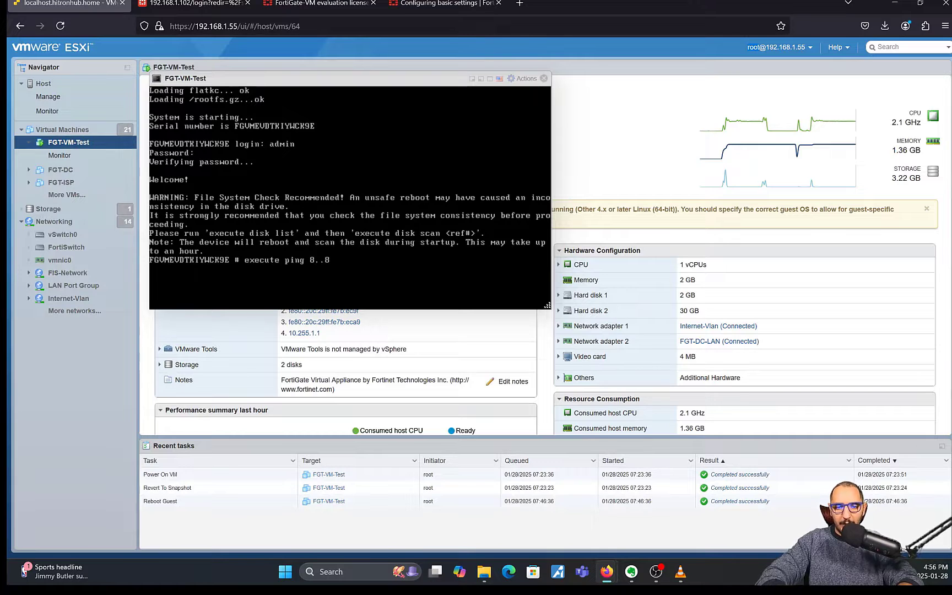
{"action": "key", "text": "BackSpace"}
{"action": "key", "text": "BackSpace"}
{"action": "type", "text": "8.8.8"}
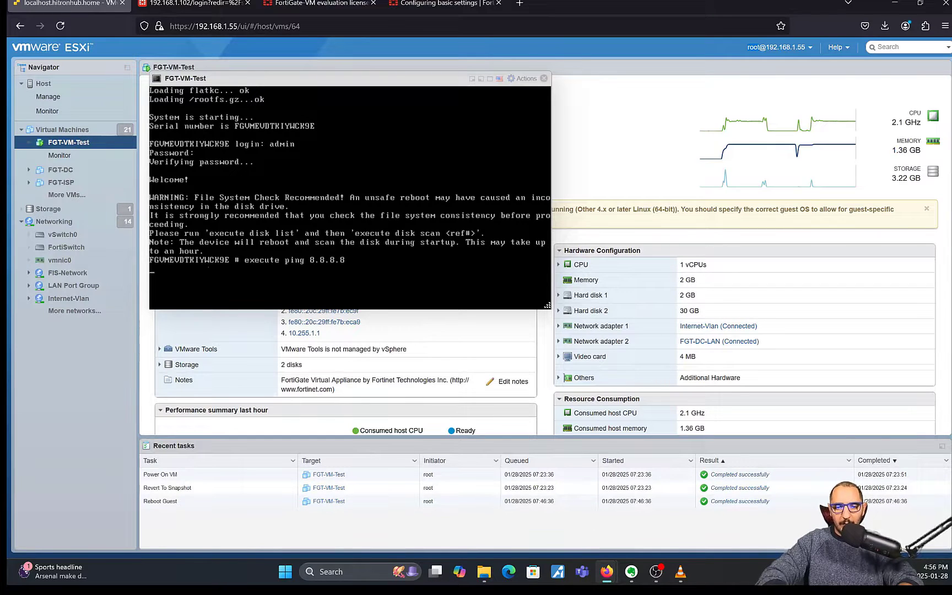
{"action": "key", "text": "Return"}
{"action": "key", "text": "ctrl+c"}
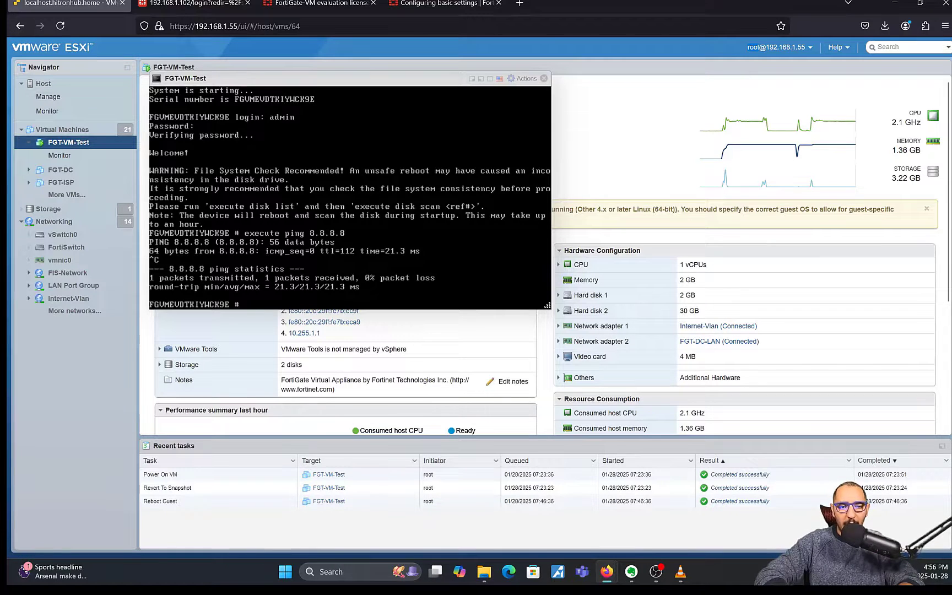
Step: Enter static route configuration mode with 'config router static'
{"action": "type", "text": "config system interface"}
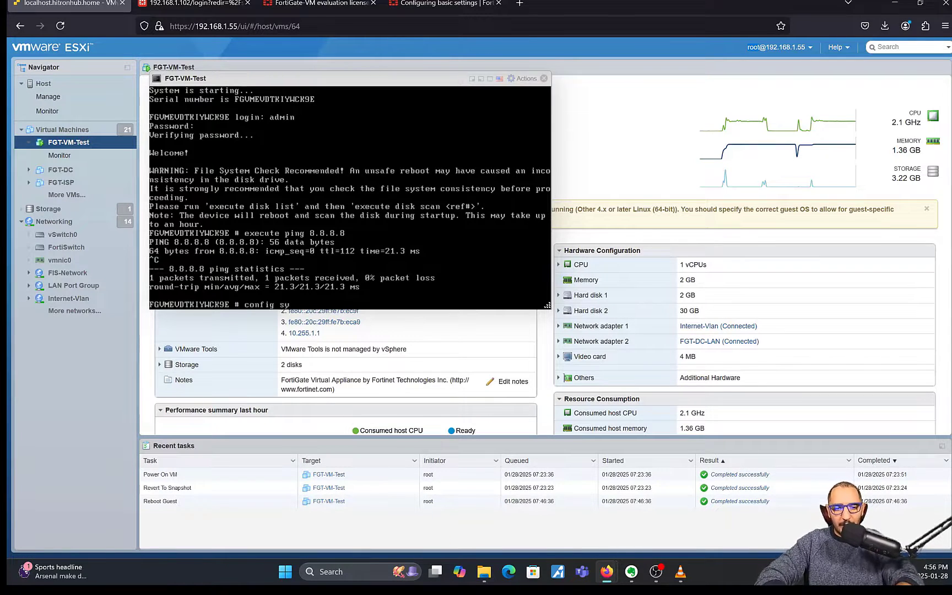
{"action": "key", "text": "BackSpace"}
{"action": "key", "text": "BackSpace"}
{"action": "key", "text": "BackSpace"}
{"action": "key", "text": "BackSpace"}
{"action": "key", "text": "BackSpace"}
{"action": "key", "text": "BackSpace"}
{"action": "key", "text": "BackSpace"}
{"action": "key", "text": "BackSpace"}
{"action": "key", "text": "BackSpace"}
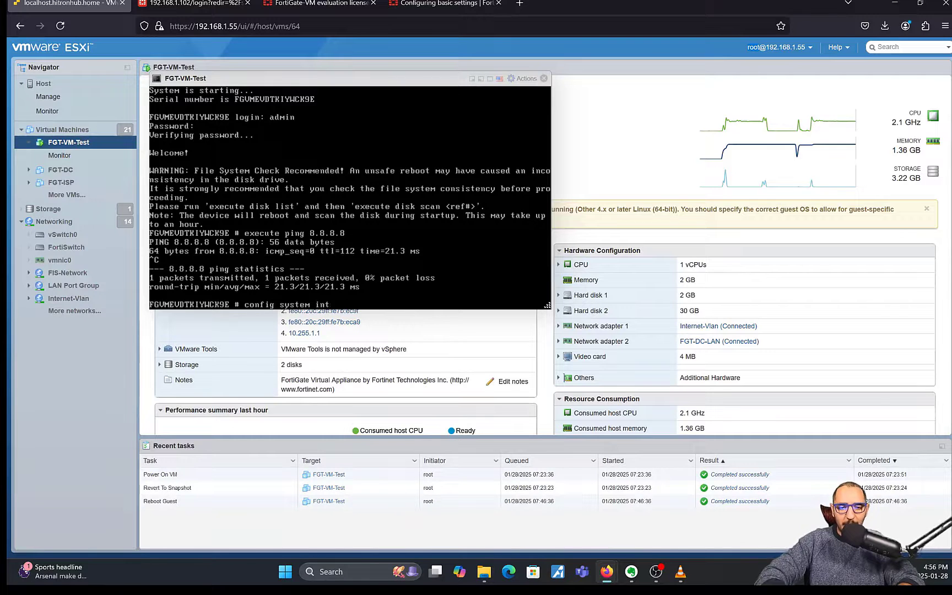
{"action": "type", "text": "st"}
{"action": "key", "text": "Tab"}
{"action": "key", "text": "Tab"}
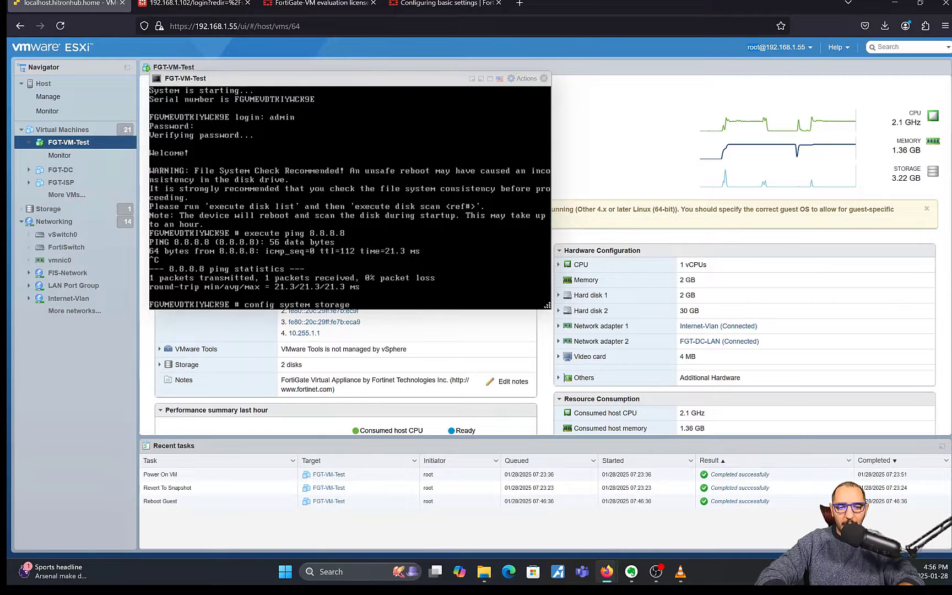
{"action": "key", "text": "BackSpace"}
{"action": "key", "text": "BackSpace"}
{"action": "key", "text": "BackSpace"}
{"action": "key", "text": "BackSpace"}
{"action": "key", "text": "BackSpace"}
{"action": "key", "text": "BackSpace"}
{"action": "key", "text": "BackSpace"}
{"action": "key", "text": "BackSpace"}
{"action": "key", "text": "BackSpace"}
{"action": "key", "text": "BackSpace"}
{"action": "key", "text": "BackSpace"}
{"action": "key", "text": "BackSpace"}
{"action": "key", "text": "BackSpace"}
{"action": "key", "text": "BackSpace"}
{"action": "key", "text": "BackSpace"}
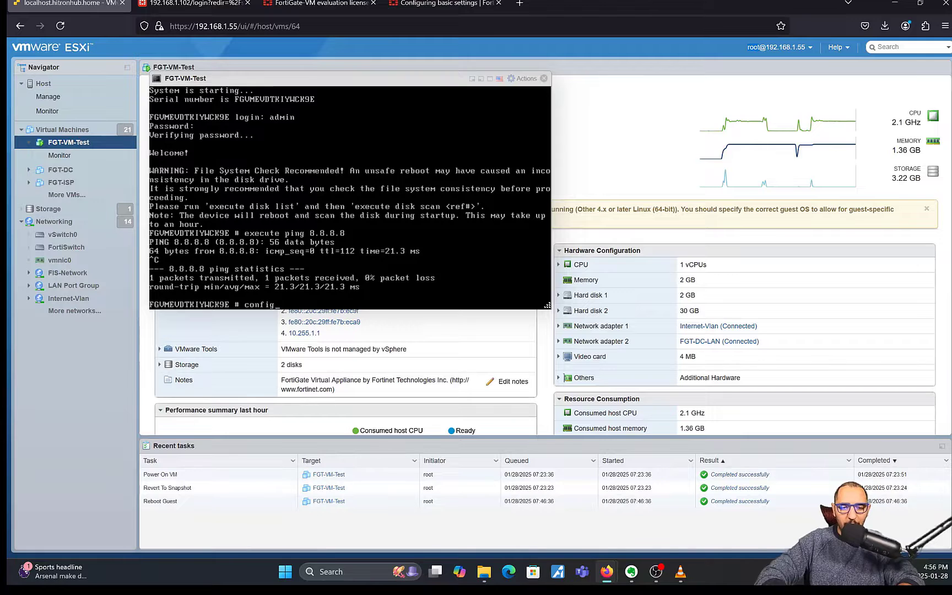
{"action": "type", "text": "r"}
{"action": "key", "text": "BackSpace"}
{"action": "type", "text": "ro"}
{"action": "key", "text": "Tab"}
{"action": "type", "text": "static"}
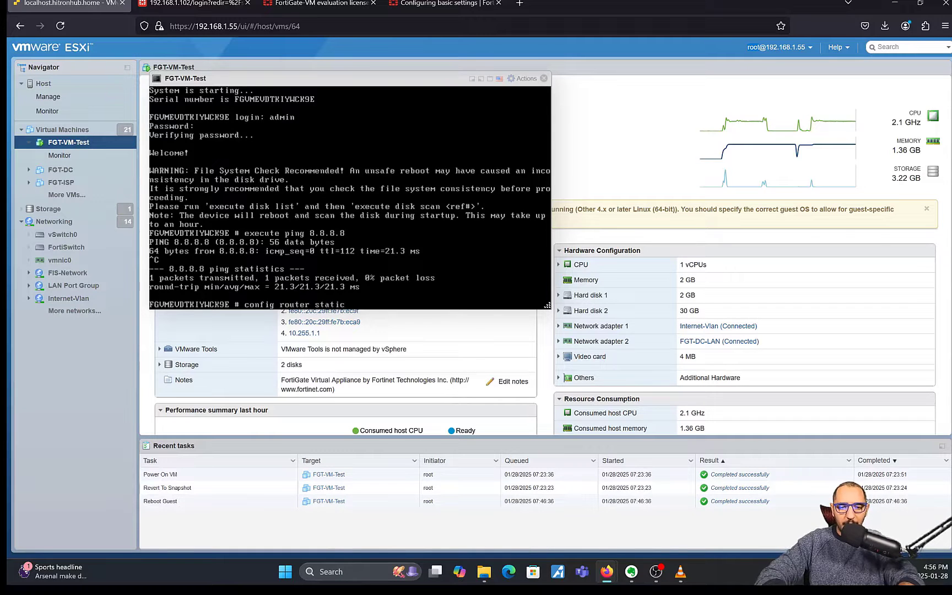
{"action": "key", "text": "Return"}
Step: Run 'show' to confirm no static routes exist, then 'end'
{"action": "type", "text": "show"}
{"action": "key", "text": "Return"}
{"action": "type", "text": "end"}
{"action": "key", "text": "Return"}
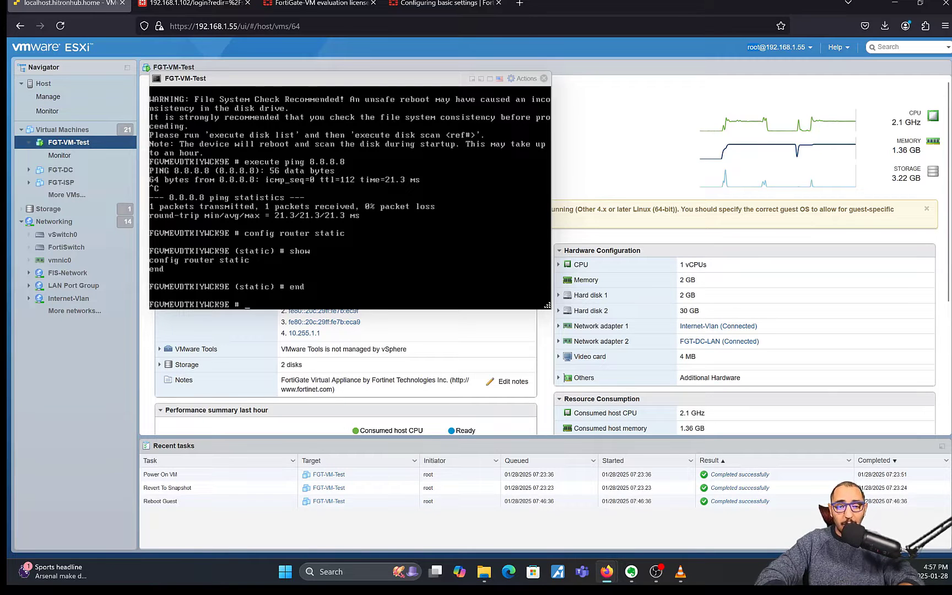
Step: Start typing an 'execute' command at the console prompt
{"action": "type", "text": "execute ou"}
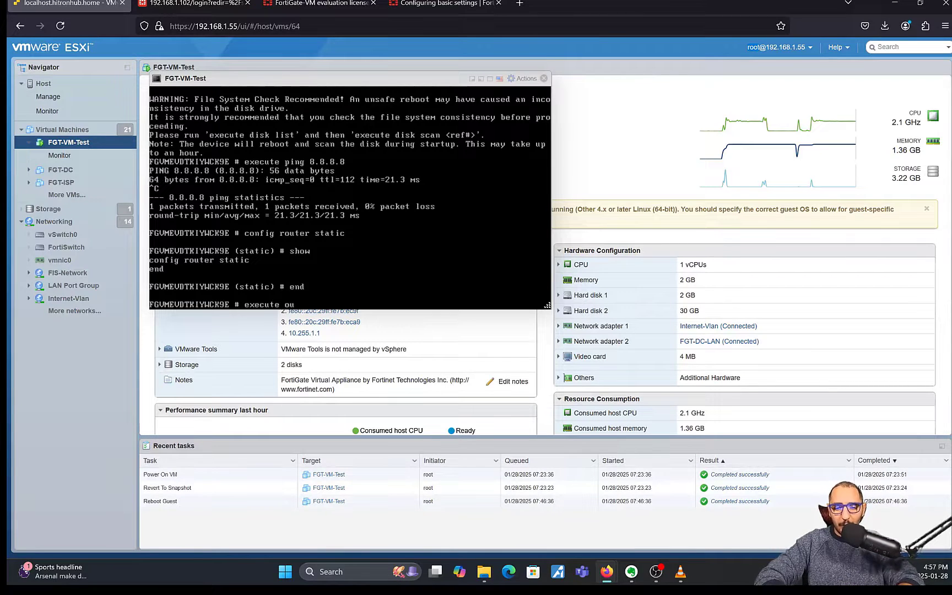
{"action": "key", "text": "BackSpace"}
{"action": "key", "text": "BackSpace"}
{"action": "type", "text": "interface"}
{"action": "key", "text": "BackSpace"}
{"action": "key", "text": "BackSpace"}
{"action": "key", "text": "BackSpace"}
{"action": "key", "text": "BackSpace"}
{"action": "key", "text": "BackSpace"}
{"action": "key", "text": "BackSpace"}
{"action": "key", "text": "BackSpace"}
{"action": "key", "text": "BackSpace"}
{"action": "key", "text": "BackSpace"}
{"action": "key", "text": "BackSpace"}
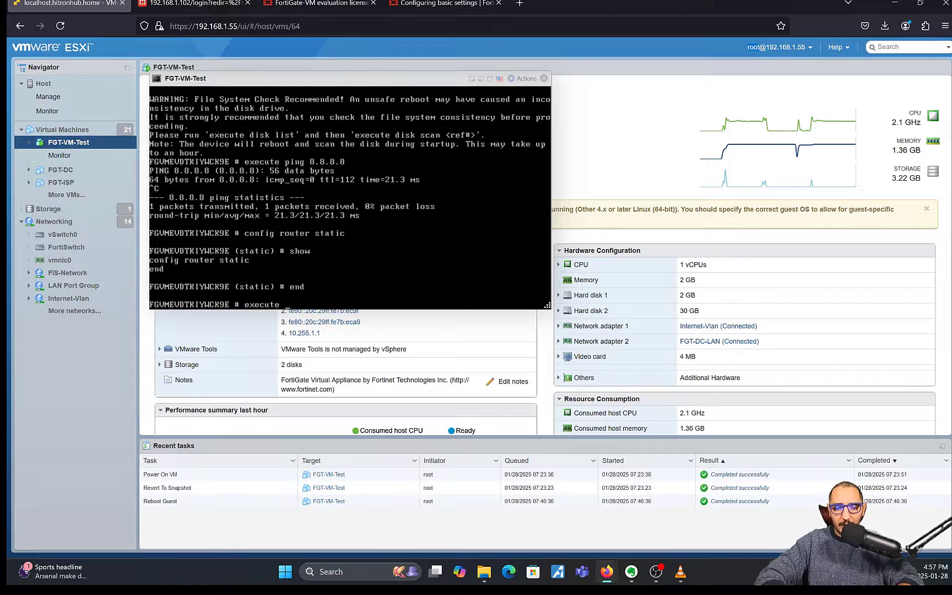
{"action": "type", "text": "-p"}
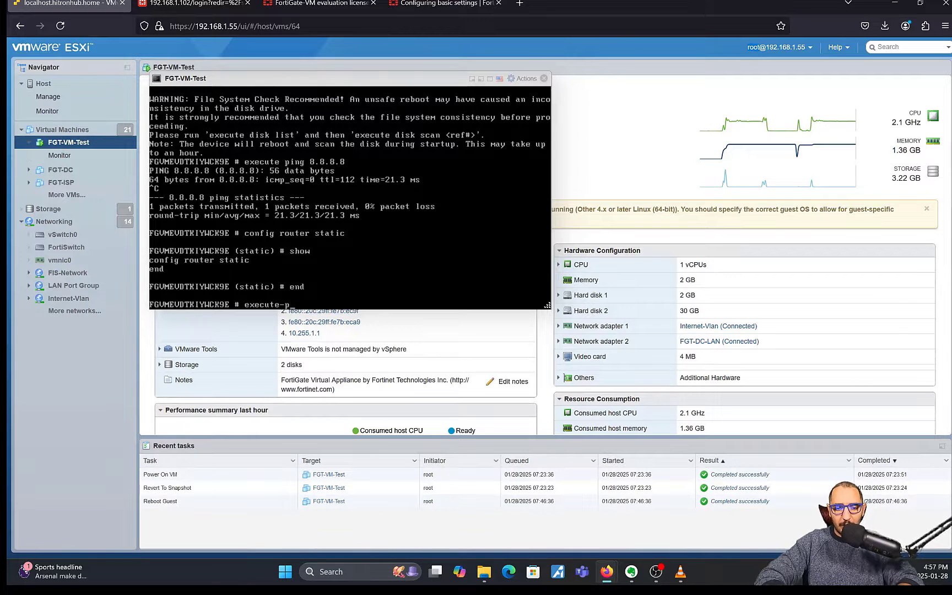
{"action": "key", "text": "BackSpace"}
{"action": "key", "text": "BackSpace"}
Step: Ping fds1.fortinet.com from the console, then stop it with Ctrl+C
{"action": "type", "text": "ping"}
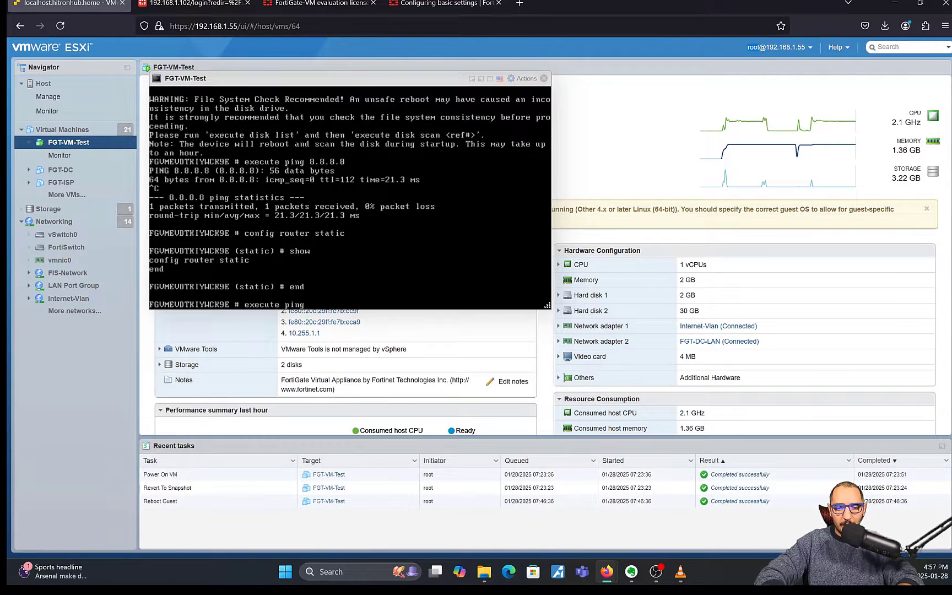
{"action": "left_click", "coordinate": [481, 5]}
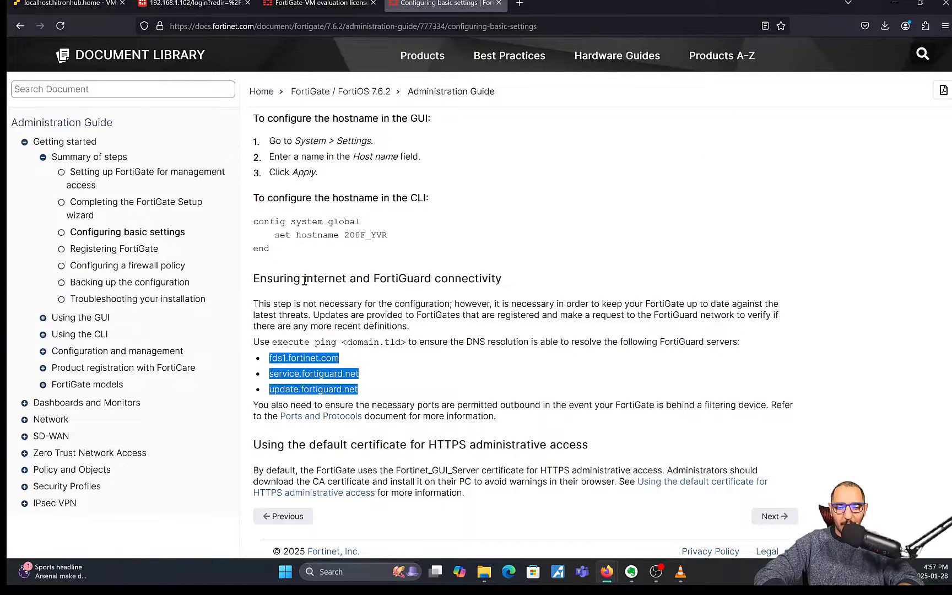
{"action": "left_click", "coordinate": [93, 4]}
{"action": "type", "text": "fds1"}
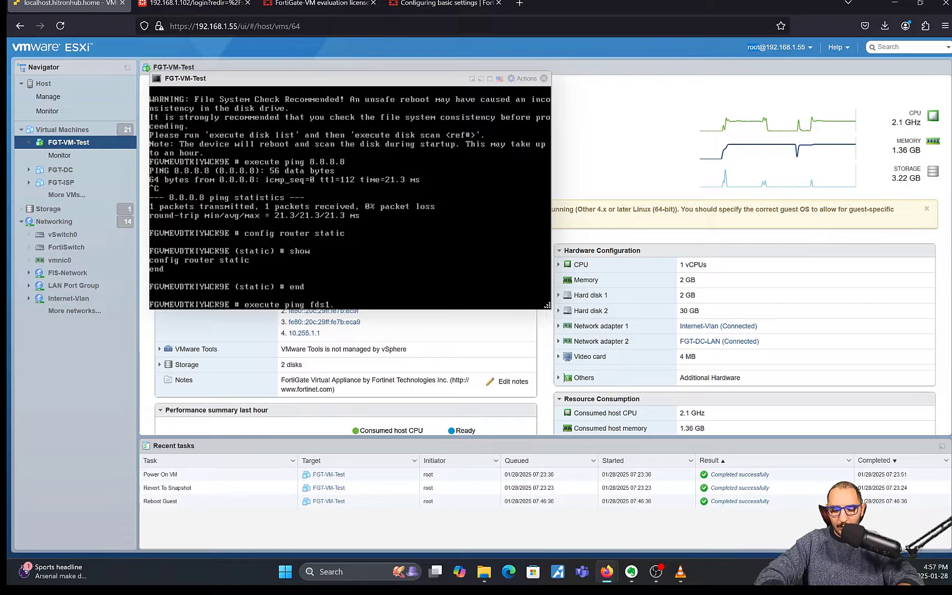
{"action": "type", "text": ".fortinet.com"}
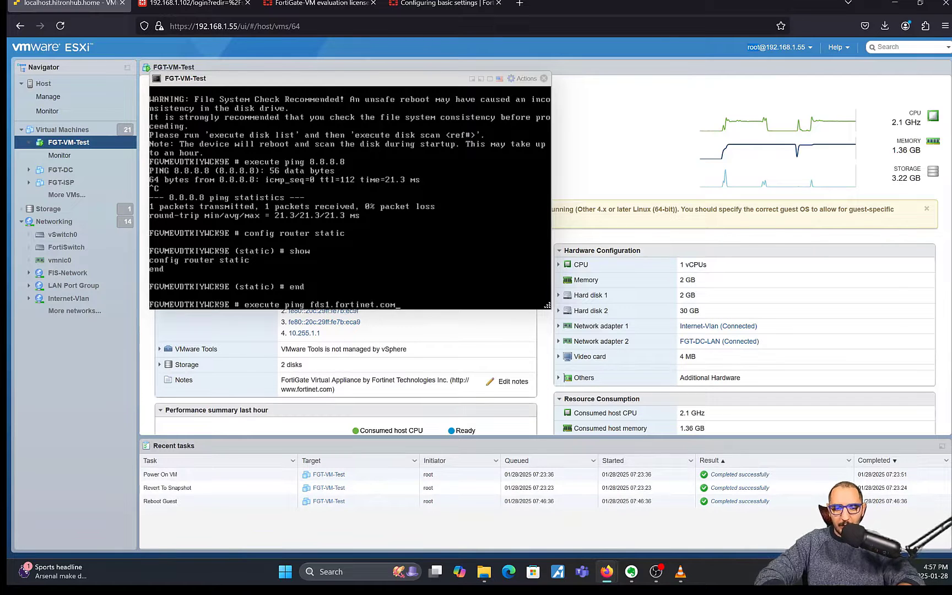
{"action": "key", "text": "Return"}
{"action": "key", "text": "ctrl+c"}
Step: Ping service.fortiguard.net, then stop it with Ctrl+C
{"action": "key", "text": "Up"}
{"action": "key", "text": "BackSpace"}
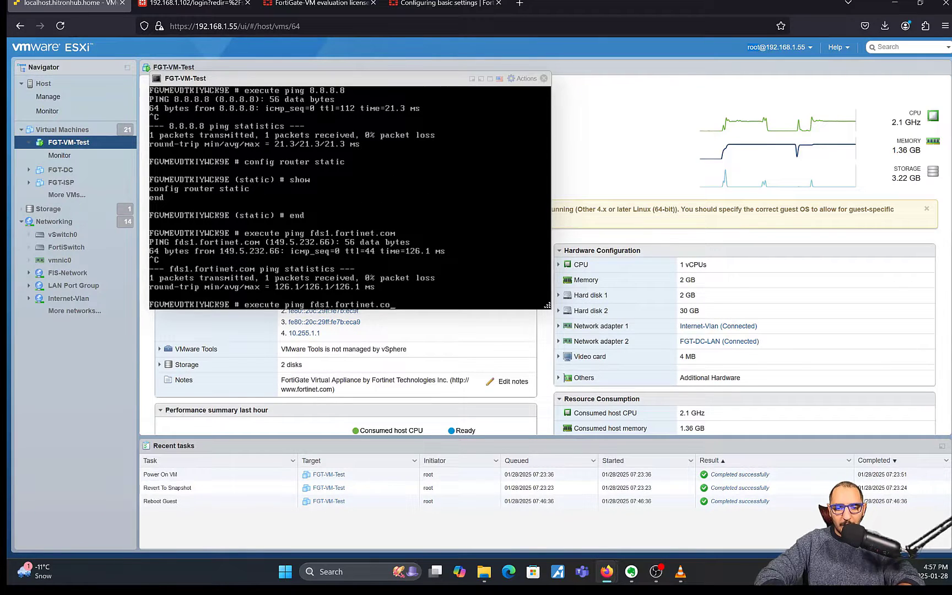
{"action": "key", "text": "BackSpace"}
{"action": "key", "text": "BackSpace"}
{"action": "key", "text": "BackSpace"}
{"action": "key", "text": "BackSpace"}
{"action": "key", "text": "BackSpace"}
{"action": "key", "text": "BackSpace"}
{"action": "key", "text": "BackSpace"}
{"action": "key", "text": "BackSpace"}
{"action": "key", "text": "BackSpace"}
{"action": "key", "text": "BackSpace"}
{"action": "key", "text": "BackSpace"}
{"action": "key", "text": "BackSpace"}
{"action": "key", "text": "BackSpace"}
{"action": "key", "text": "BackSpace"}
{"action": "key", "text": "BackSpace"}
{"action": "type", "text": "serv"}
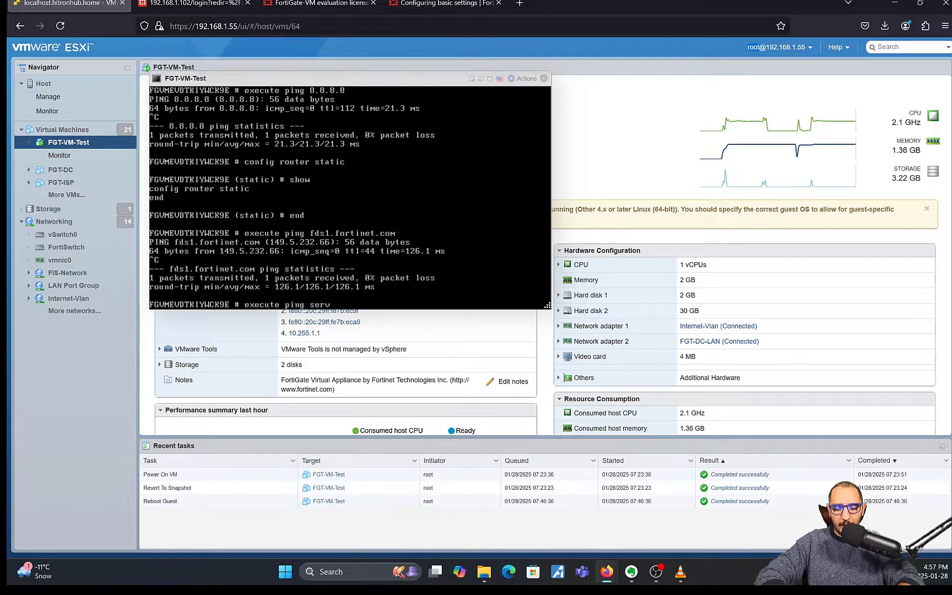
{"action": "type", "text": "ice.fortiguard"}
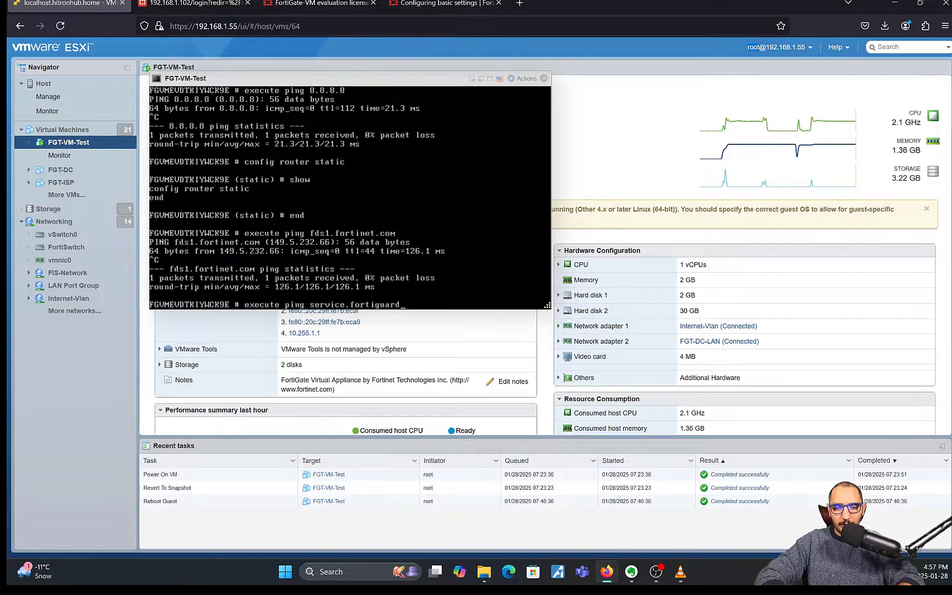
{"action": "type", "text": ".net"}
{"action": "key", "text": "Return"}
{"action": "key", "text": "ctrl+c"}
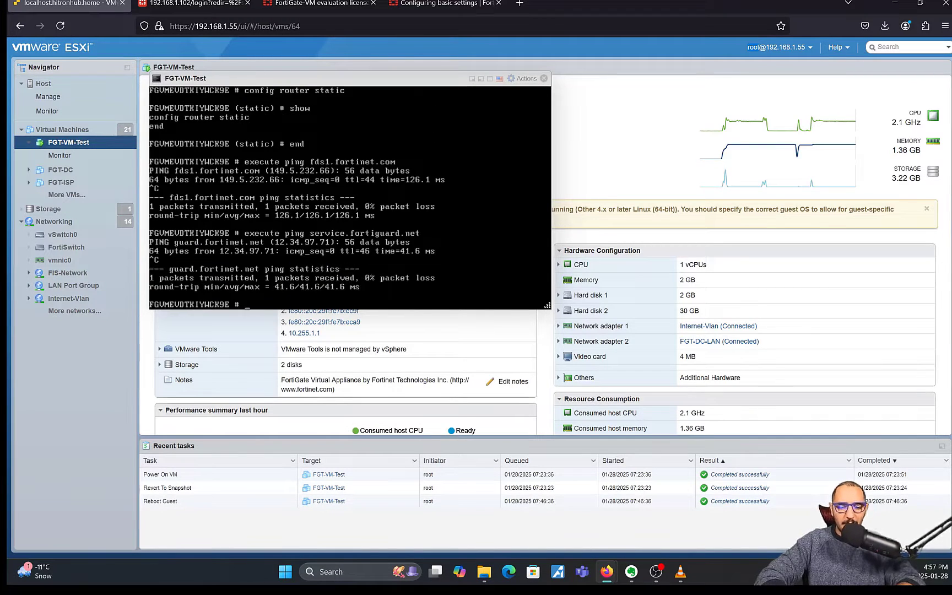
Step: Try pinging update.fortinet.net, retyping the hostname and rerunning it
{"action": "key", "text": "Up"}
{"action": "key", "text": "BackSpace"}
{"action": "key", "text": "BackSpace"}
{"action": "key", "text": "BackSpace"}
{"action": "key", "text": "BackSpace"}
{"action": "key", "text": "BackSpace"}
{"action": "key", "text": "BackSpace"}
{"action": "key", "text": "BackSpace"}
{"action": "key", "text": "BackSpace"}
{"action": "key", "text": "BackSpace"}
{"action": "key", "text": "BackSpace"}
{"action": "key", "text": "BackSpace"}
{"action": "key", "text": "BackSpace"}
{"action": "key", "text": "BackSpace"}
{"action": "key", "text": "BackSpace"}
{"action": "key", "text": "BackSpace"}
{"action": "key", "text": "BackSpace"}
{"action": "key", "text": "BackSpace"}
{"action": "key", "text": "BackSpace"}
{"action": "key", "text": "BackSpace"}
{"action": "key", "text": "BackSpace"}
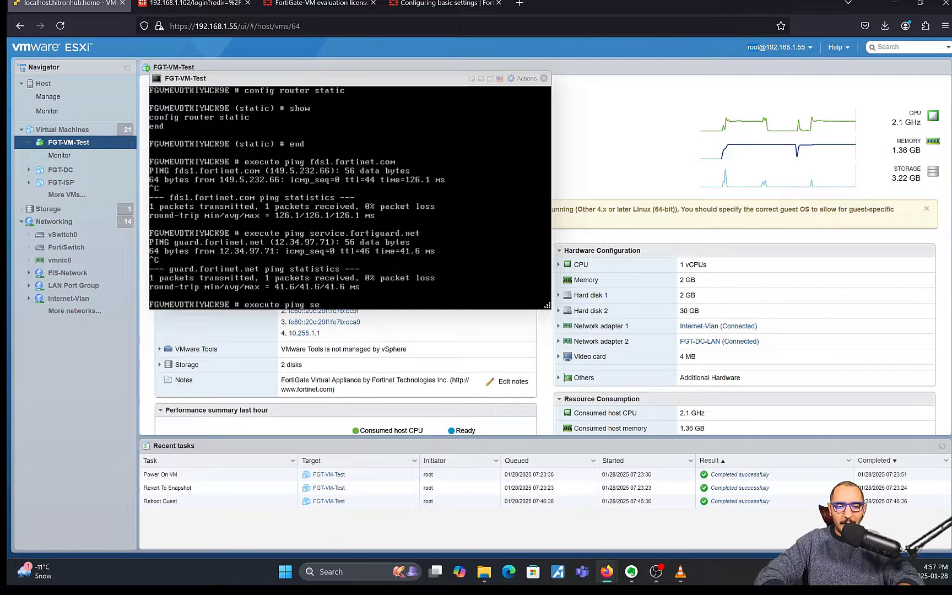
{"action": "type", "text": "updat"}
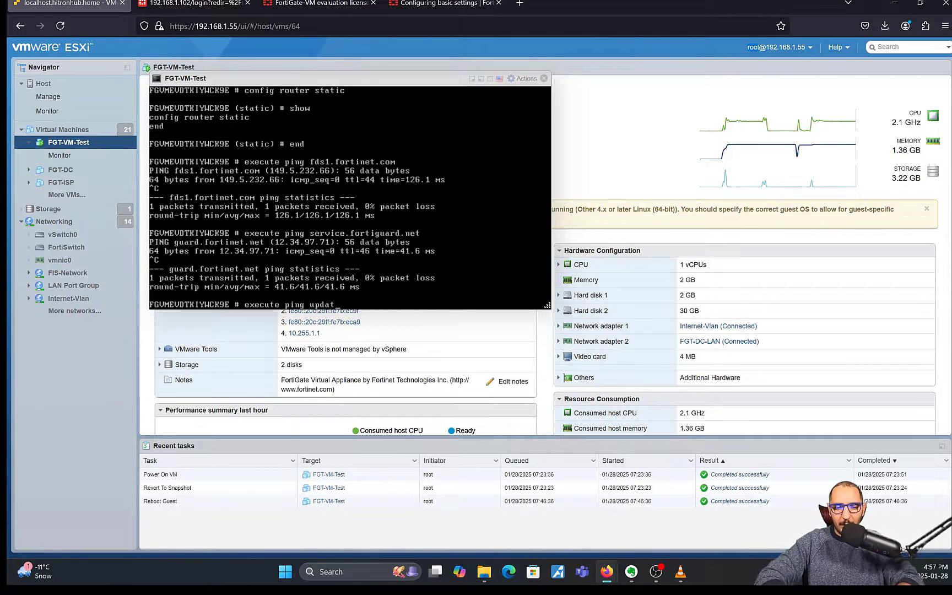
{"action": "type", "text": "e.fortine"}
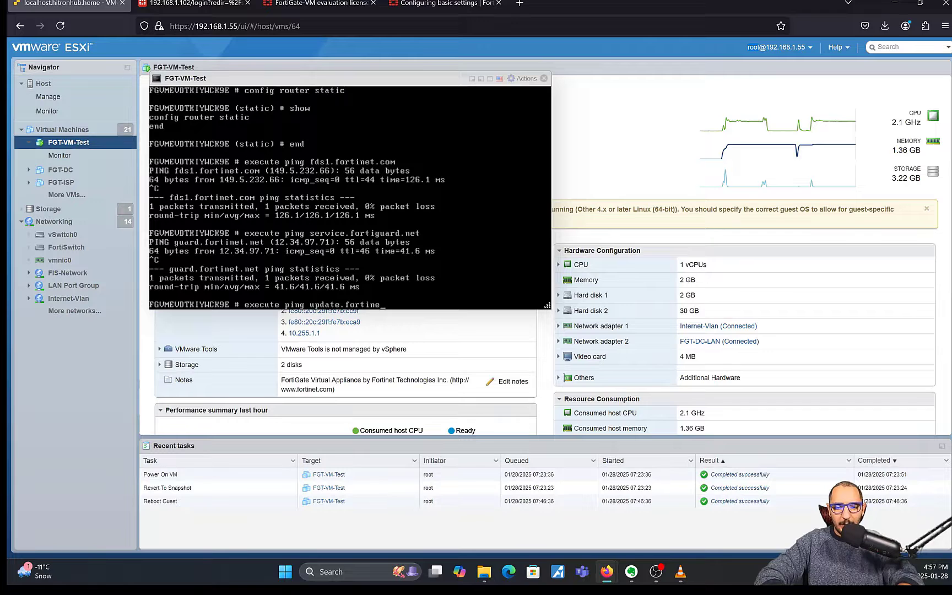
{"action": "type", "text": "t.net.n"}
{"action": "key", "text": "Return"}
{"action": "key", "text": "Up"}
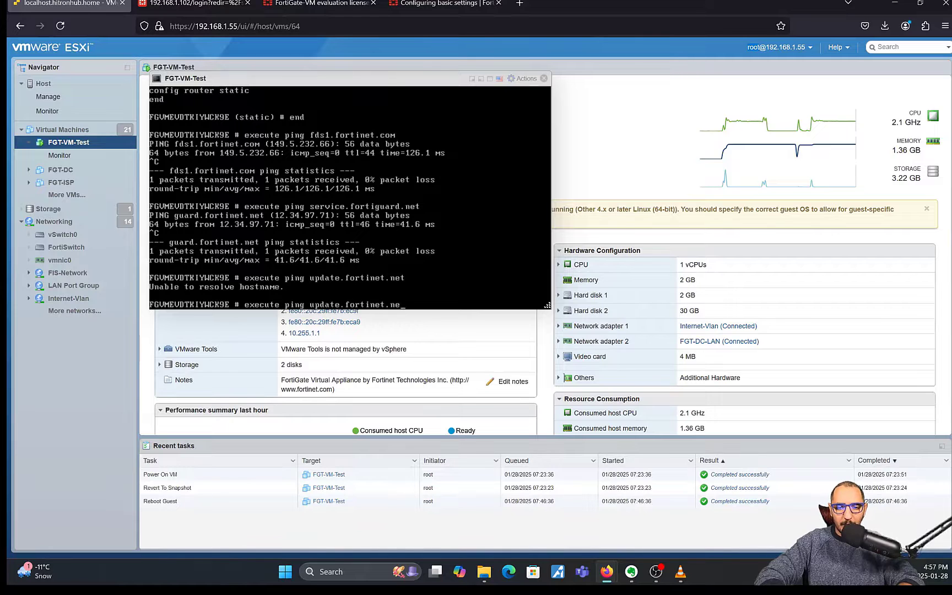
{"action": "key", "text": "BackSpace"}
{"action": "key", "text": "BackSpace"}
{"action": "key", "text": "BackSpace"}
{"action": "key", "text": "BackSpace"}
{"action": "key", "text": "BackSpace"}
{"action": "key", "text": "BackSpace"}
{"action": "key", "text": "BackSpace"}
{"action": "key", "text": "BackSpace"}
{"action": "key", "text": "BackSpace"}
{"action": "key", "text": "BackSpace"}
{"action": "key", "text": "BackSpace"}
{"action": "key", "text": "BackSpace"}
{"action": "key", "text": "BackSpace"}
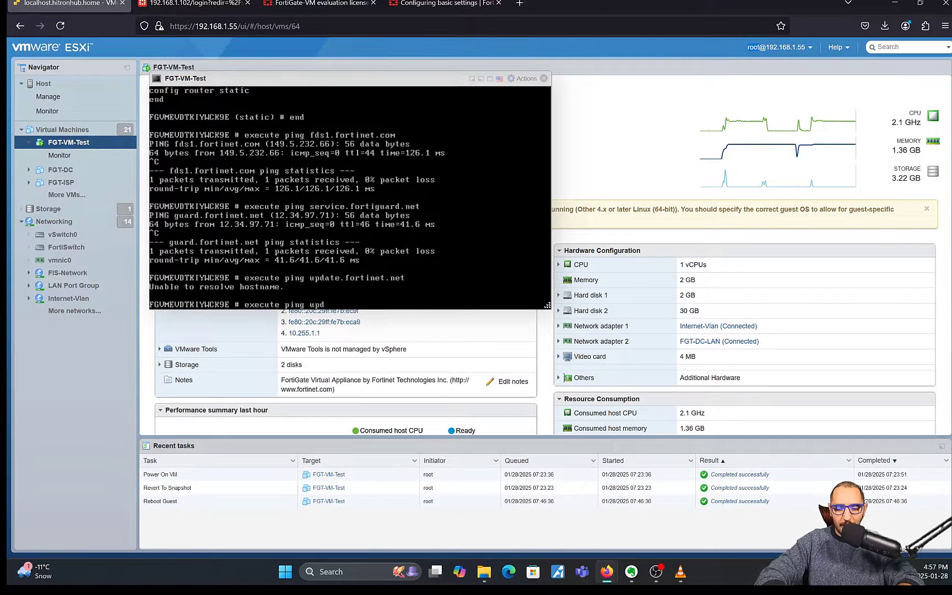
{"action": "type", "text": "ate.f"}
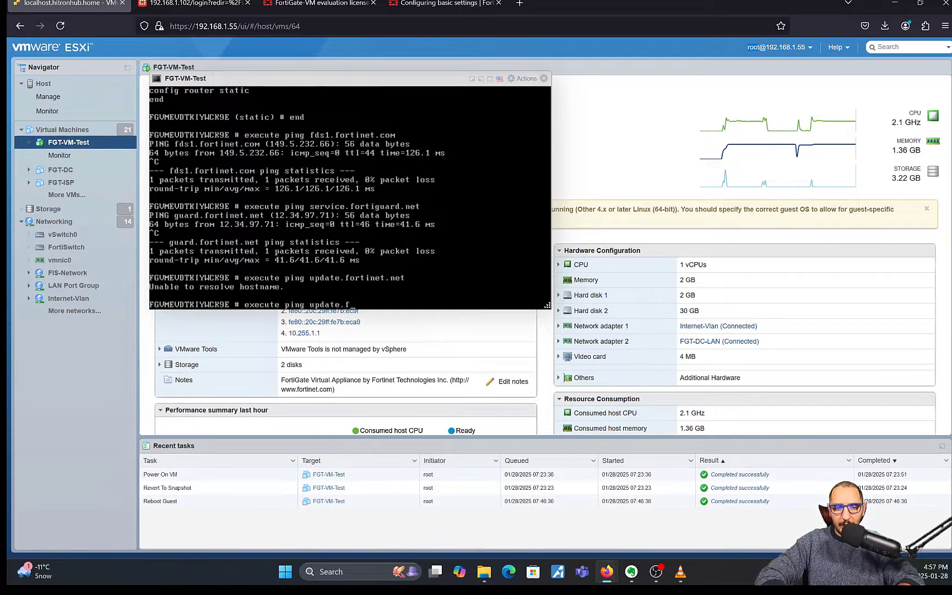
{"action": "type", "text": "ortinet.net"}
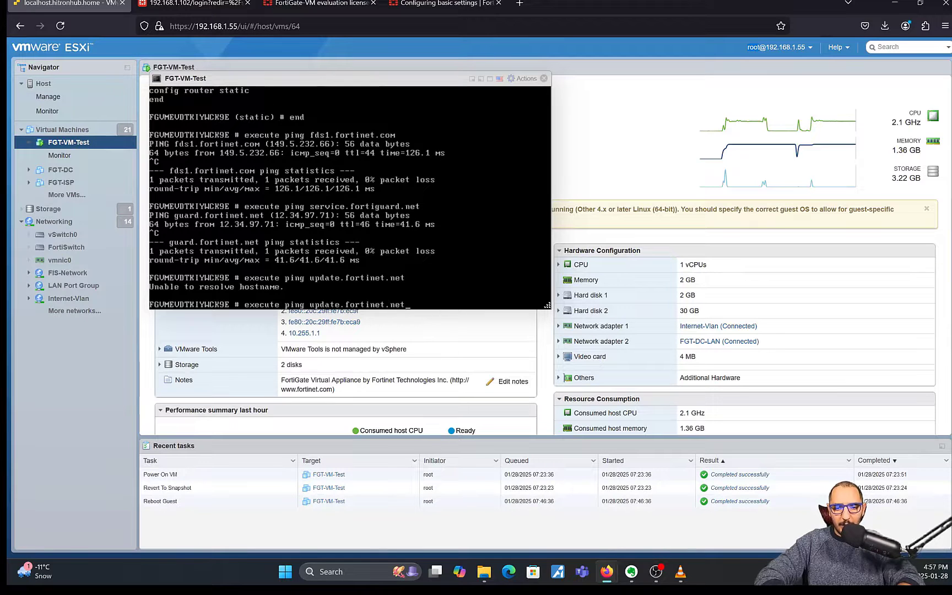
{"action": "key", "text": "Return"}
Step: After rechecking the guide, ping update.fortiguard.net and stop it with Ctrl+C
{"action": "left_click", "coordinate": [323, 5]}
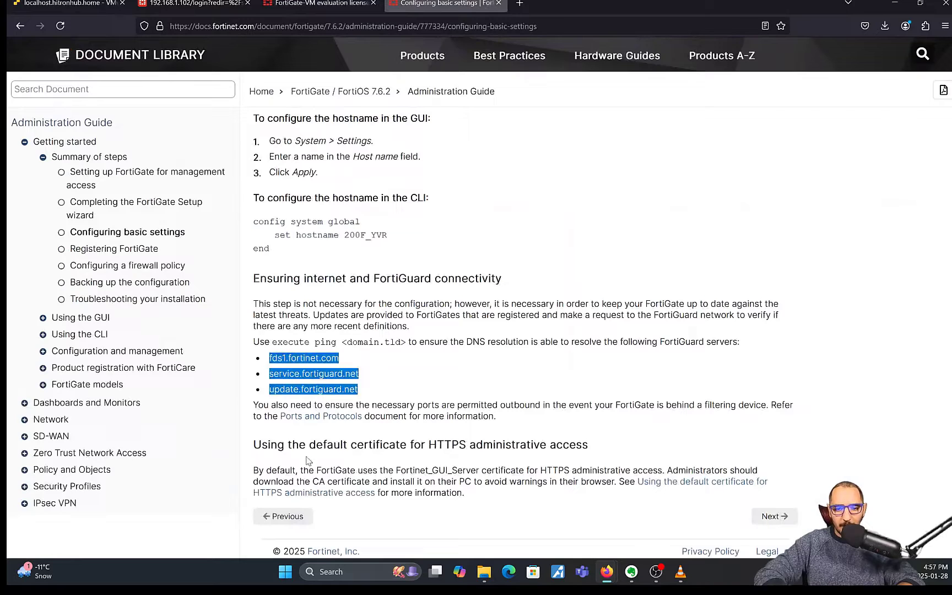
{"action": "left_click", "coordinate": [84, 7]}
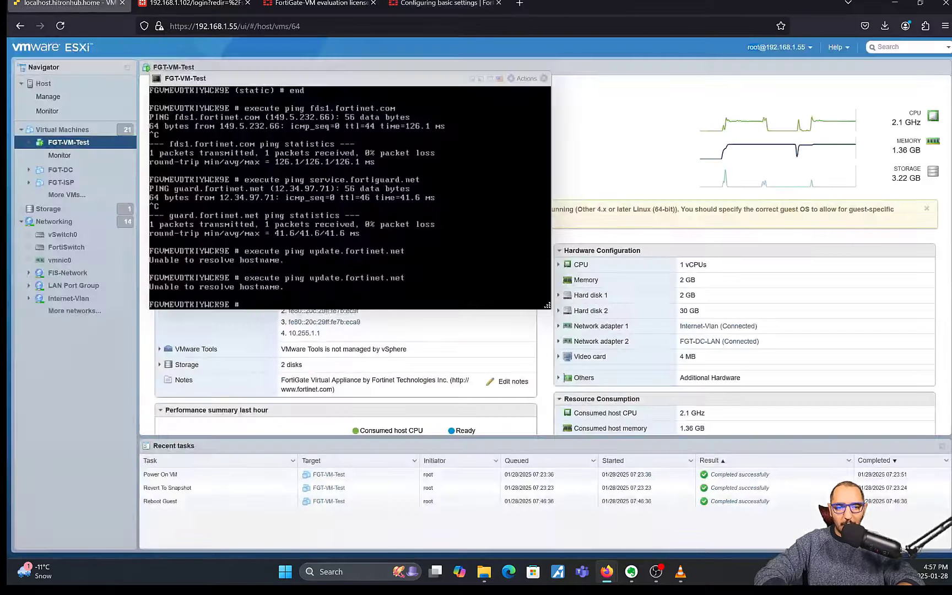
{"action": "key", "text": "Up"}
{"action": "key", "text": "BackSpace"}
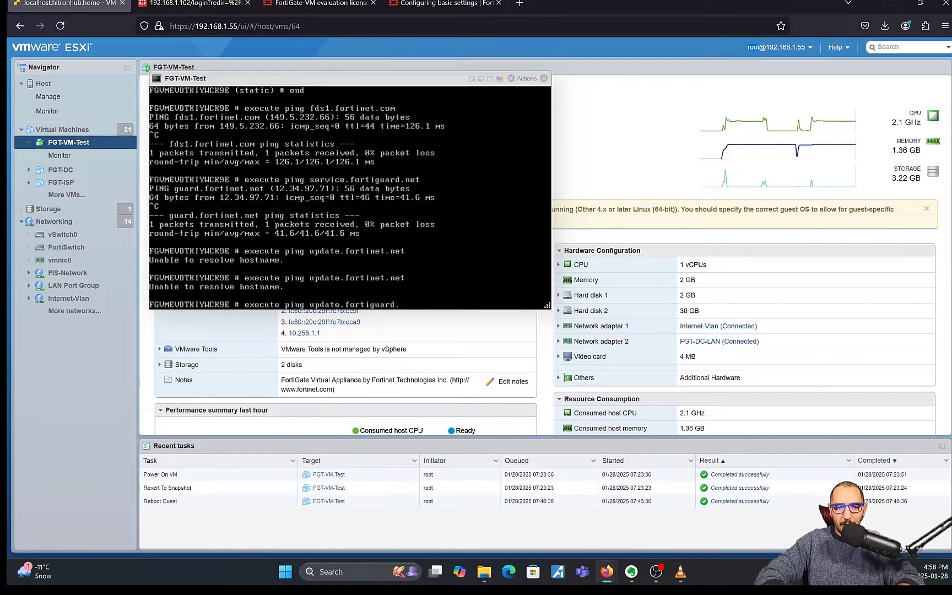
{"action": "key", "text": "Return"}
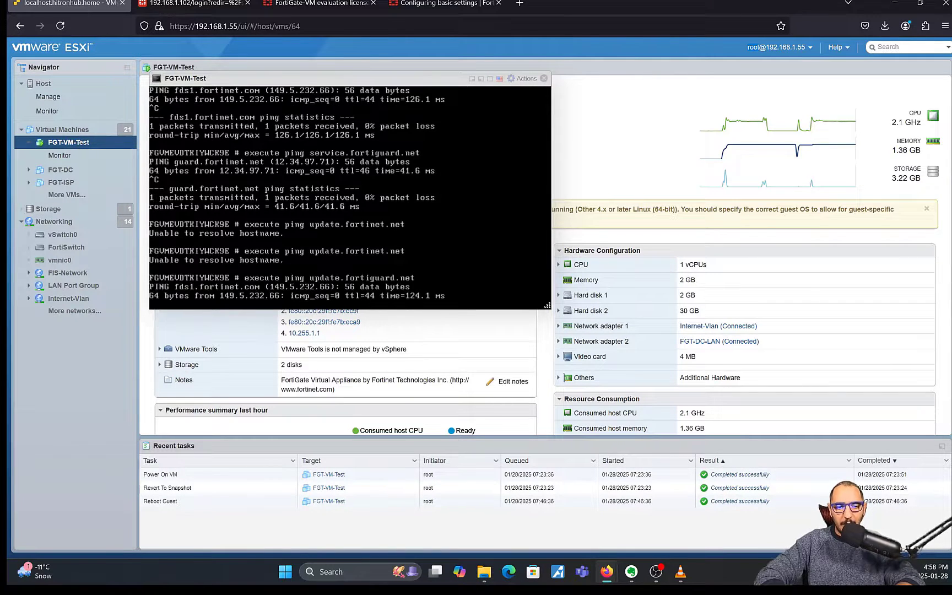
{"action": "key", "text": "ctrl+c"}
Step: Log in to the FortiGate web GUI as admin with the password
{"action": "left_click", "coordinate": [211, 4]}
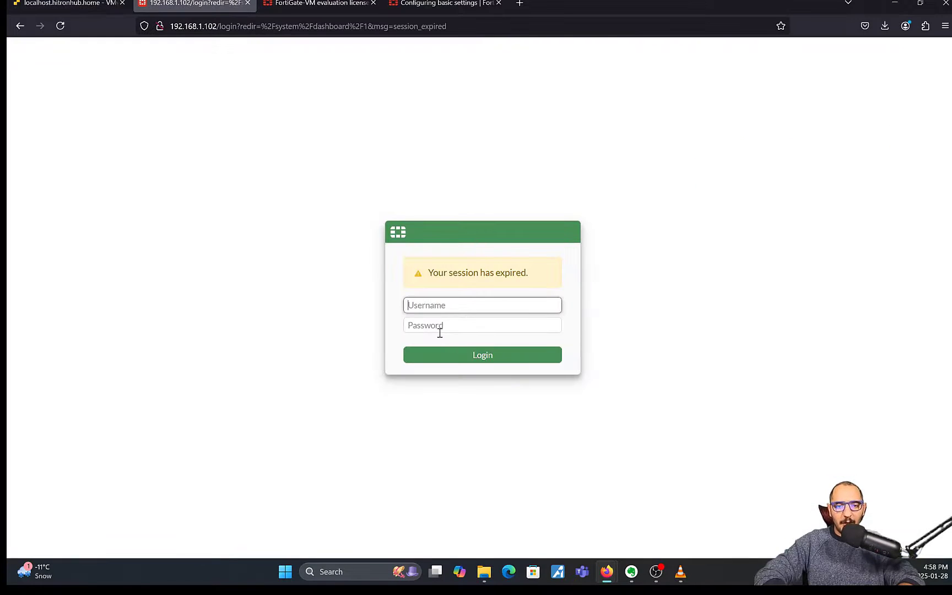
{"action": "type", "text": "admin"}
{"action": "key", "text": "Tab"}
{"action": "type", "text": "***"}
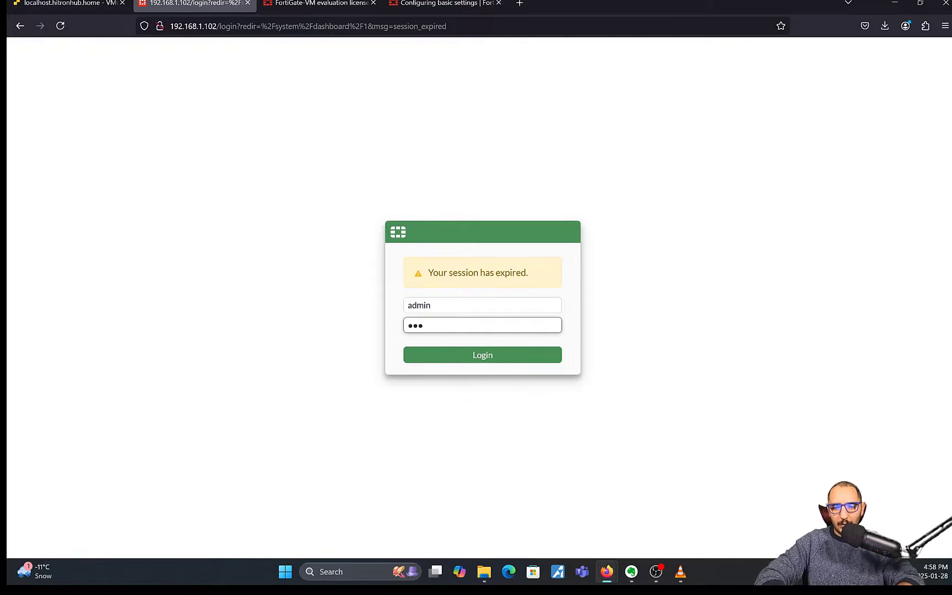
{"action": "key", "text": "Return"}
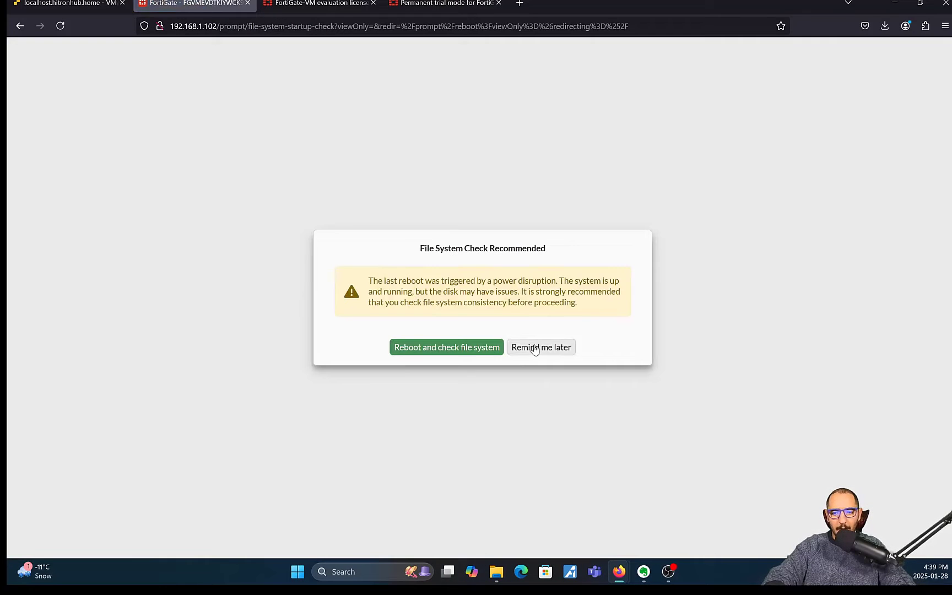
Step: Postpone the file system check, begin the setup wizard, and defer FortiConverter migration
{"action": "left_click", "coordinate": [539, 346]}
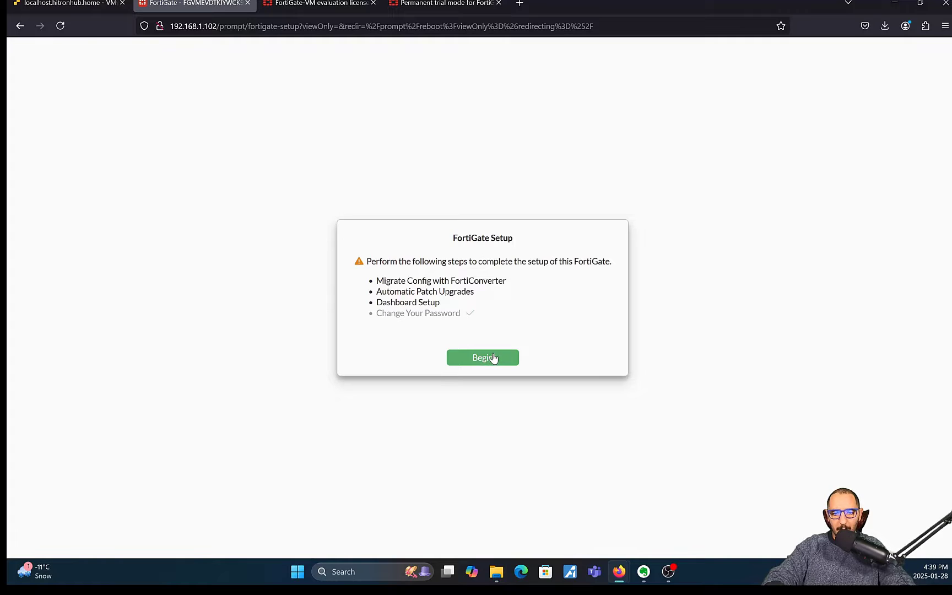
{"action": "left_click", "coordinate": [493, 359]}
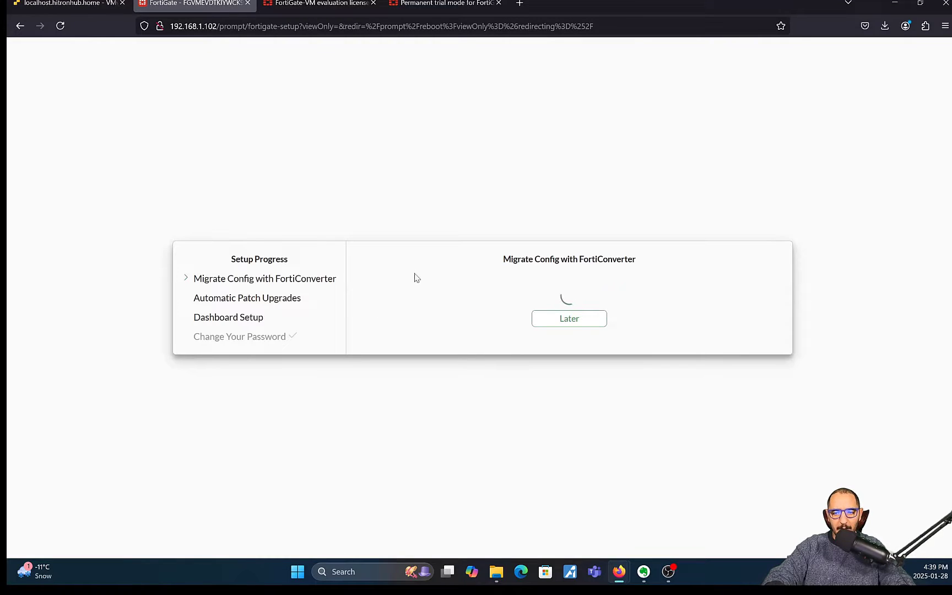
{"action": "left_click", "coordinate": [570, 320]}
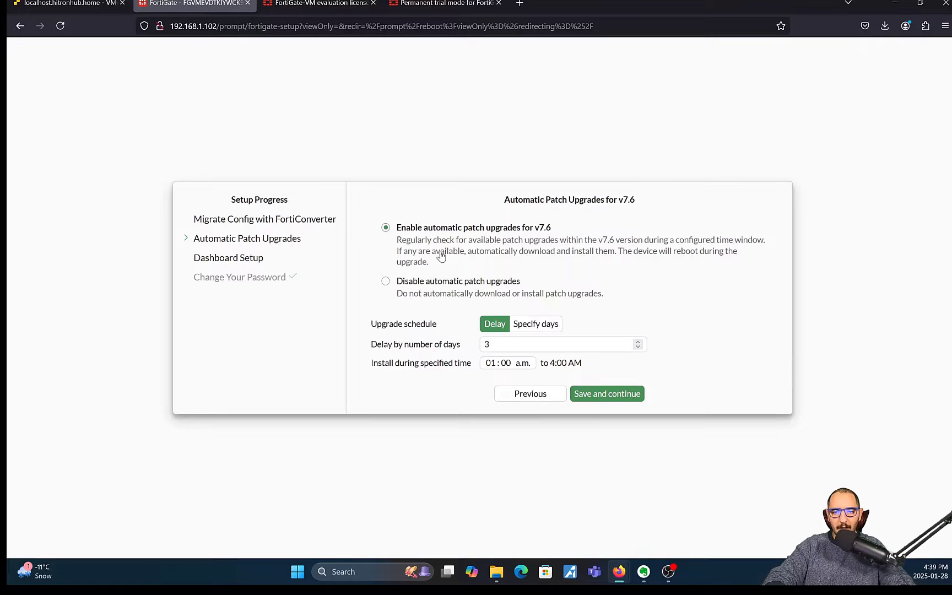
Step: Try saving with automatic patch upgrades enabled, then back out of the acknowledgment
{"action": "left_click", "coordinate": [415, 282]}
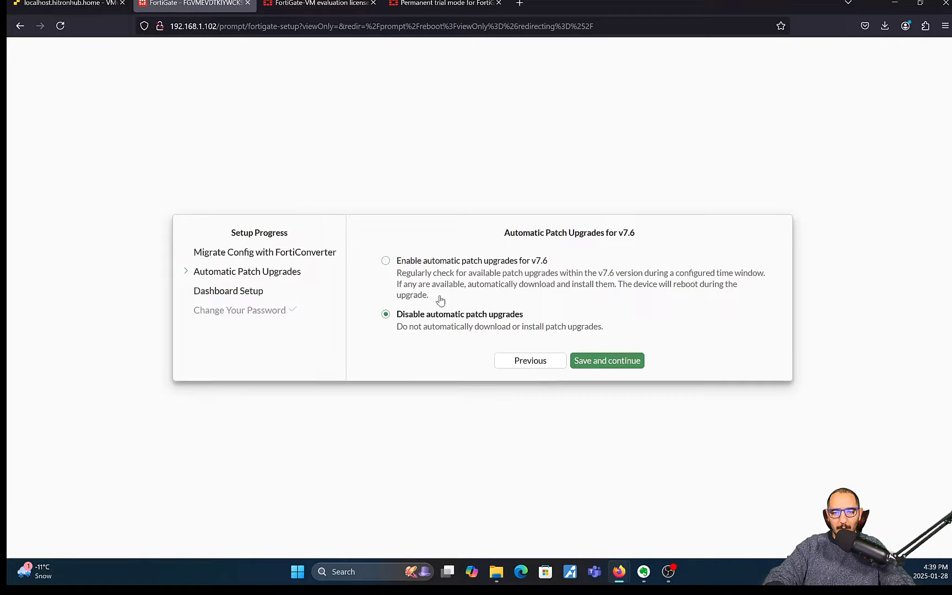
{"action": "left_click", "coordinate": [463, 264]}
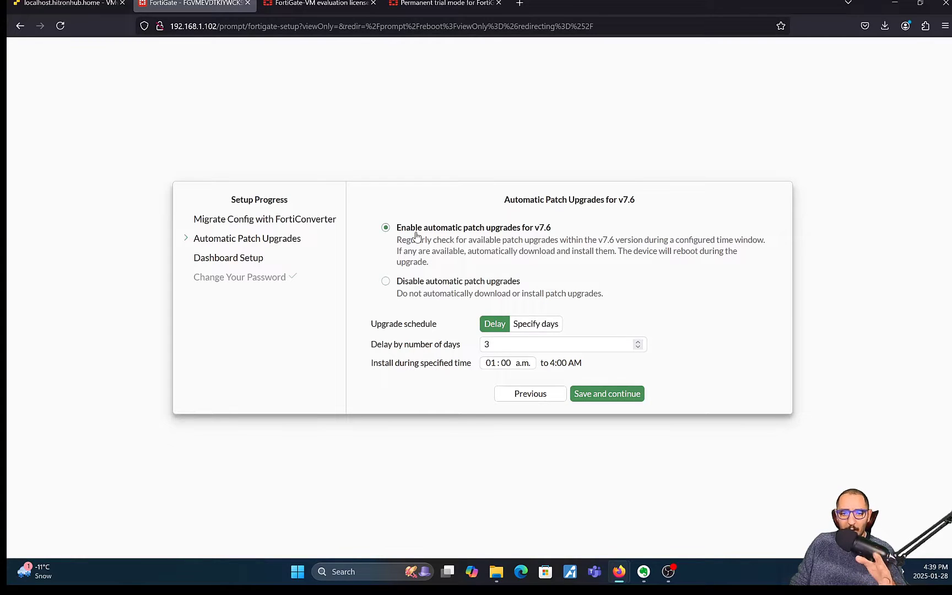
{"action": "left_click", "coordinate": [589, 395]}
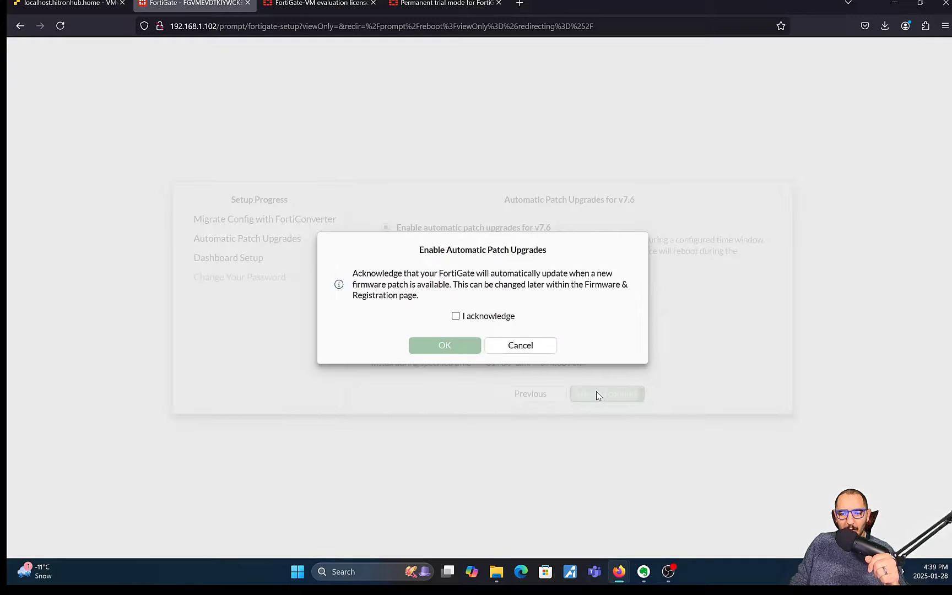
{"action": "left_click", "coordinate": [463, 318]}
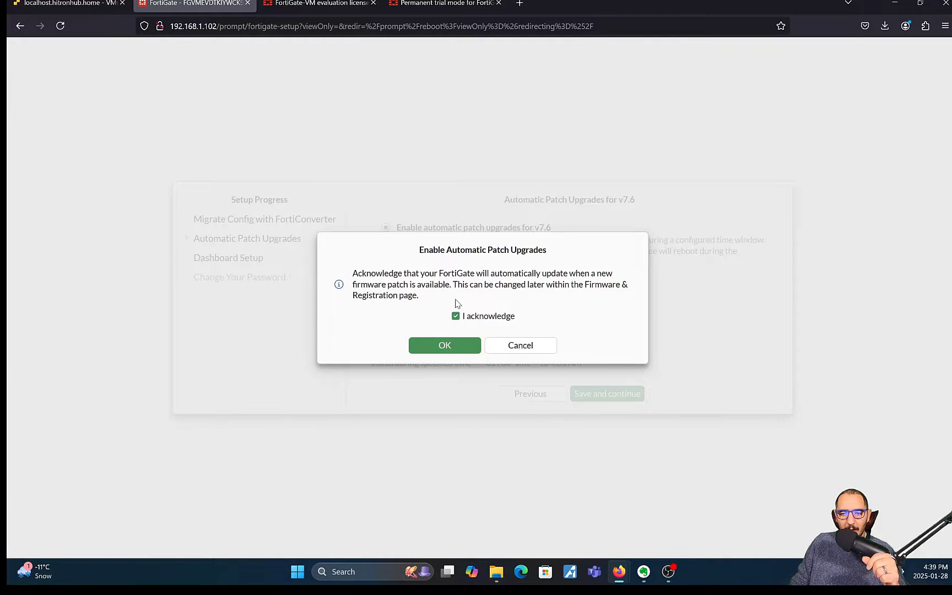
{"action": "left_click_drag", "start_coordinate": [449, 274], "coordinate": [606, 300]}
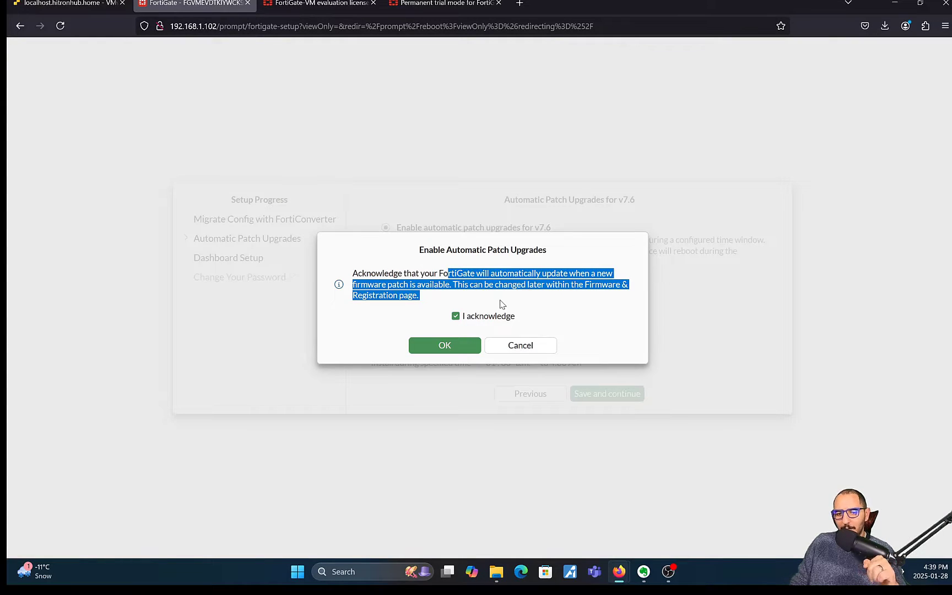
{"action": "left_click", "coordinate": [520, 345]}
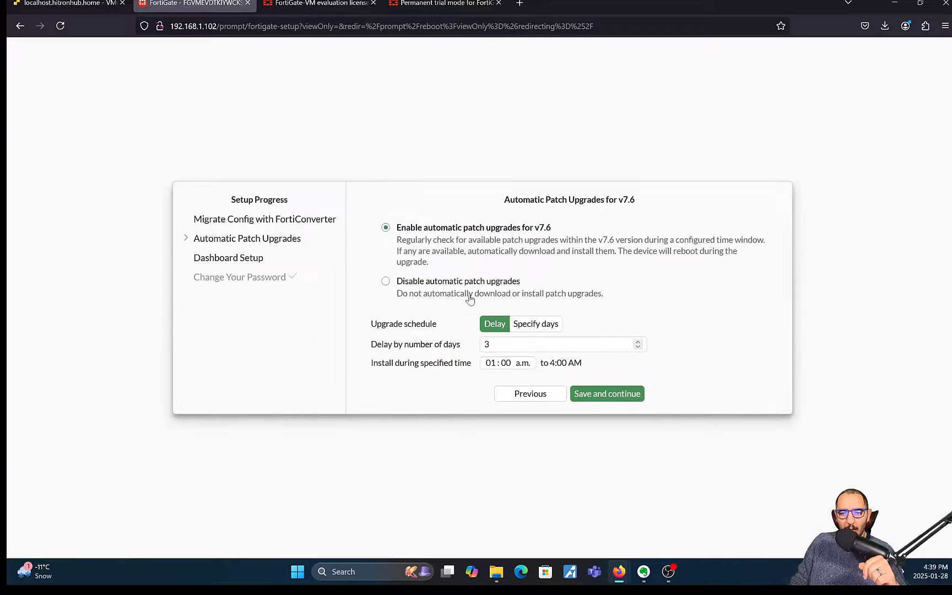
Step: Disable automatic patch upgrades, save, and acknowledge the no-auto-update warning
{"action": "left_click", "coordinate": [423, 284]}
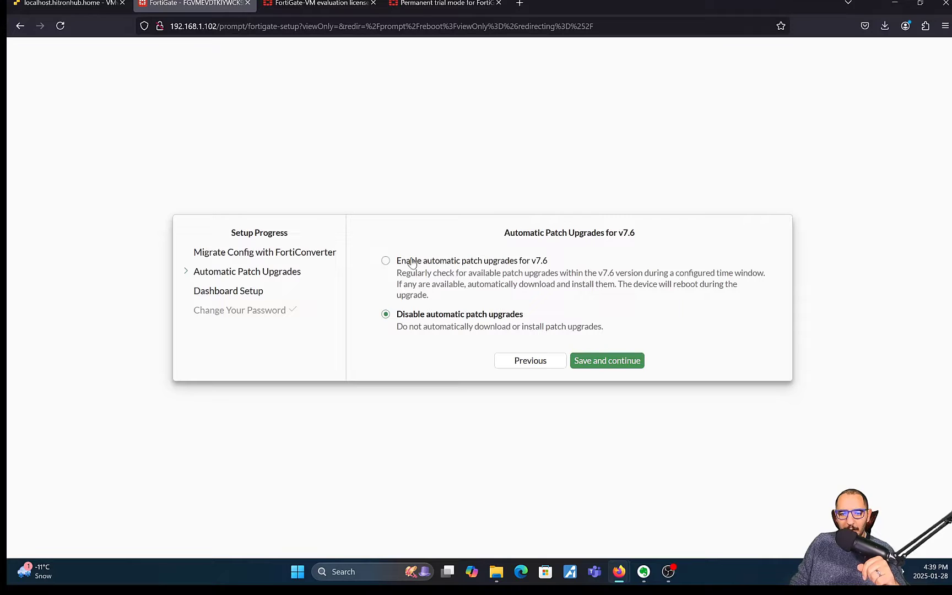
{"action": "left_click", "coordinate": [484, 260]}
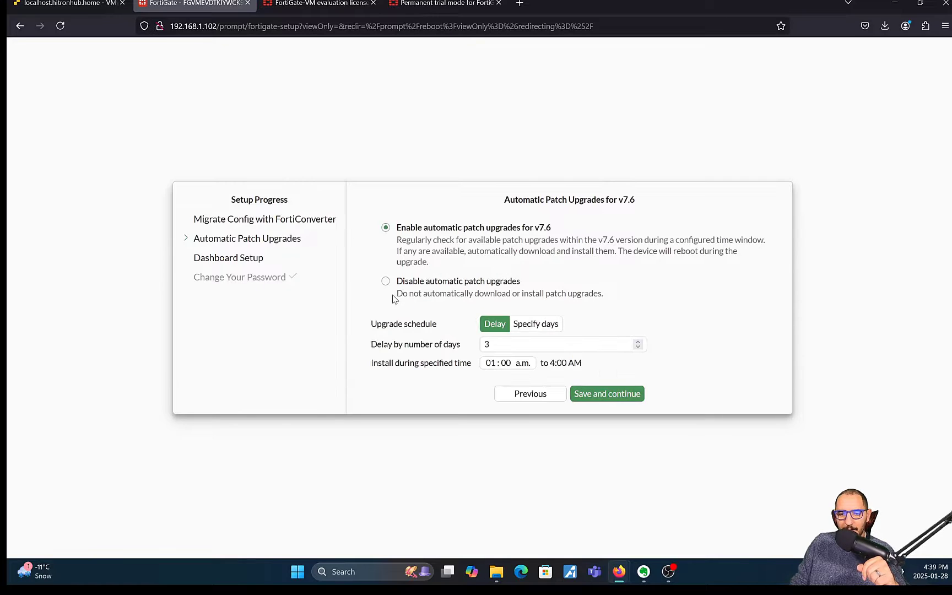
{"action": "left_click", "coordinate": [428, 282]}
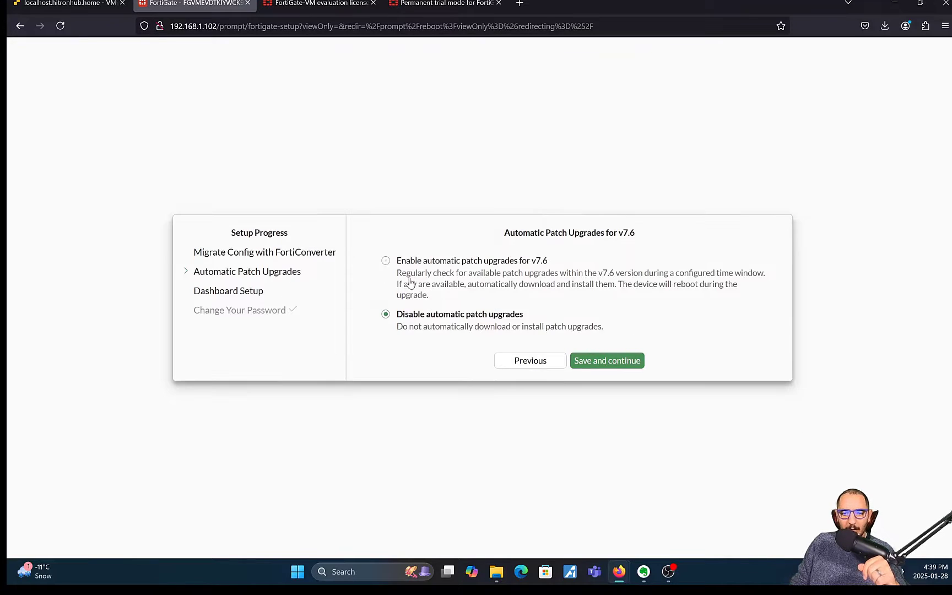
{"action": "left_click", "coordinate": [607, 359]}
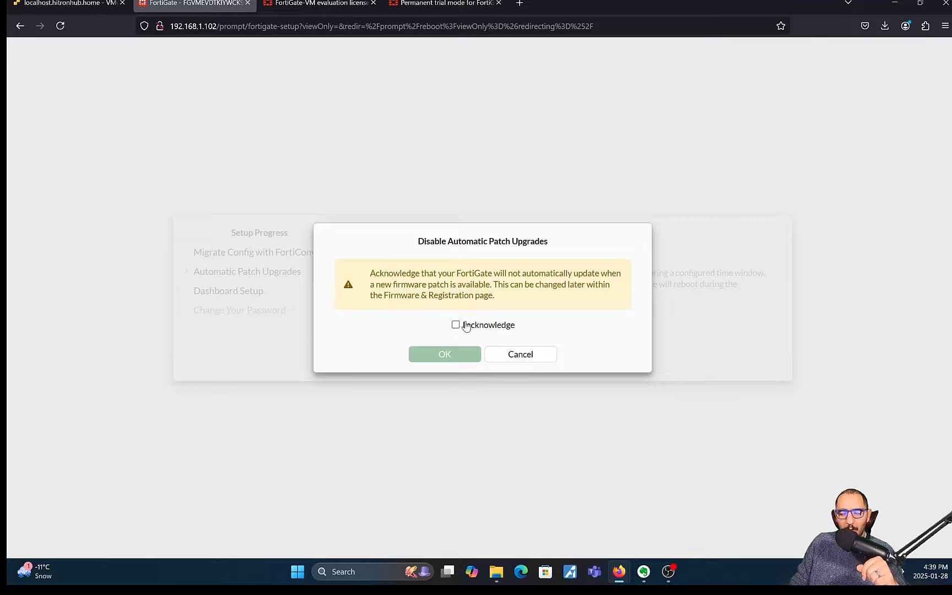
{"action": "left_click", "coordinate": [465, 326]}
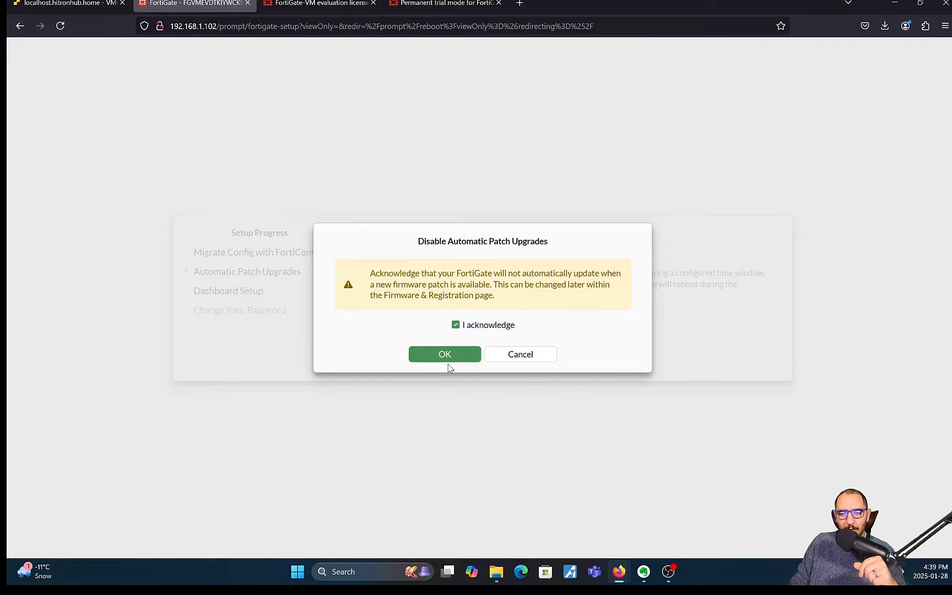
{"action": "left_click", "coordinate": [446, 359]}
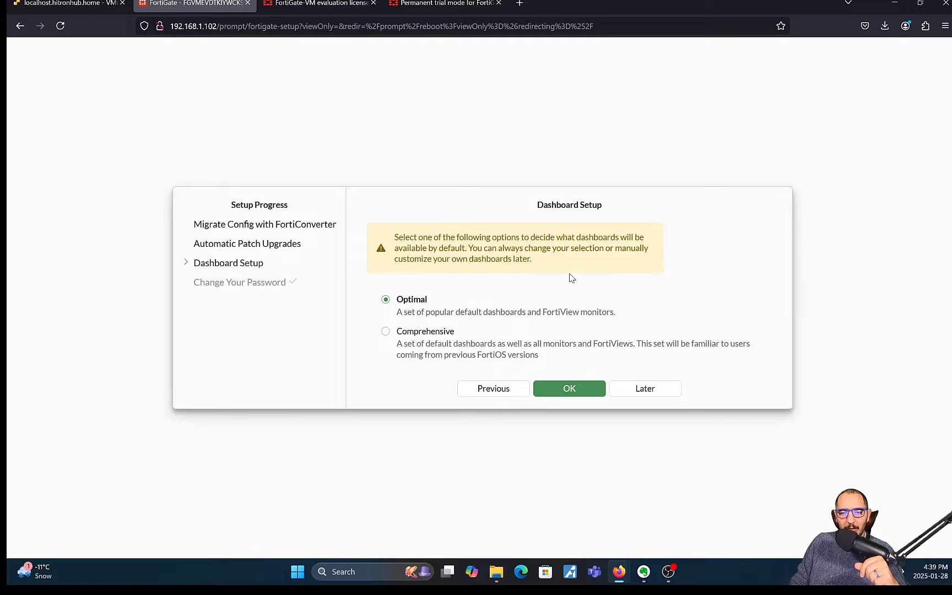
Step: Compare the Optimal and Comprehensive descriptions, then submit the Optimal dashboard set
{"action": "left_click_drag", "start_coordinate": [615, 313], "coordinate": [407, 323]}
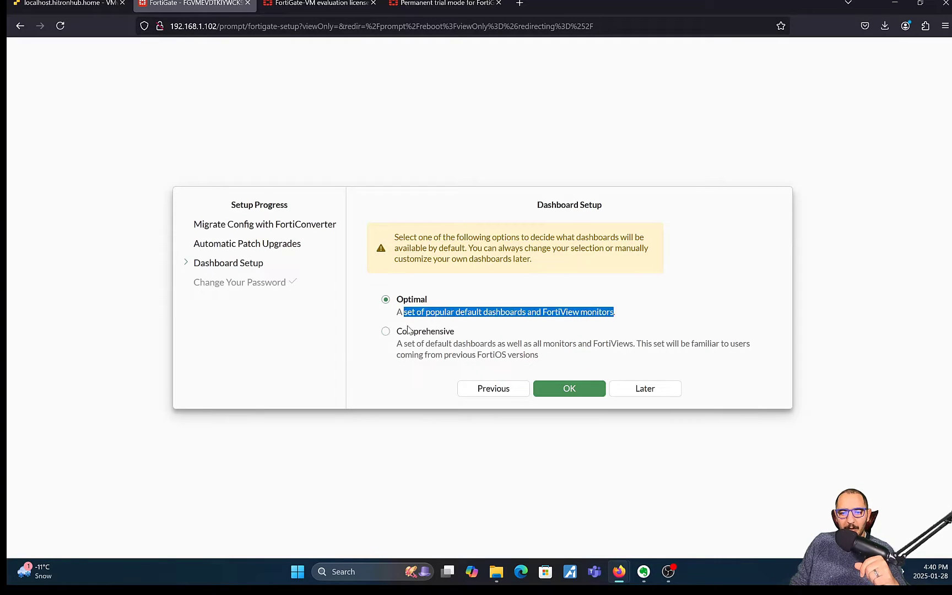
{"action": "left_click_drag", "start_coordinate": [540, 359], "coordinate": [404, 357]}
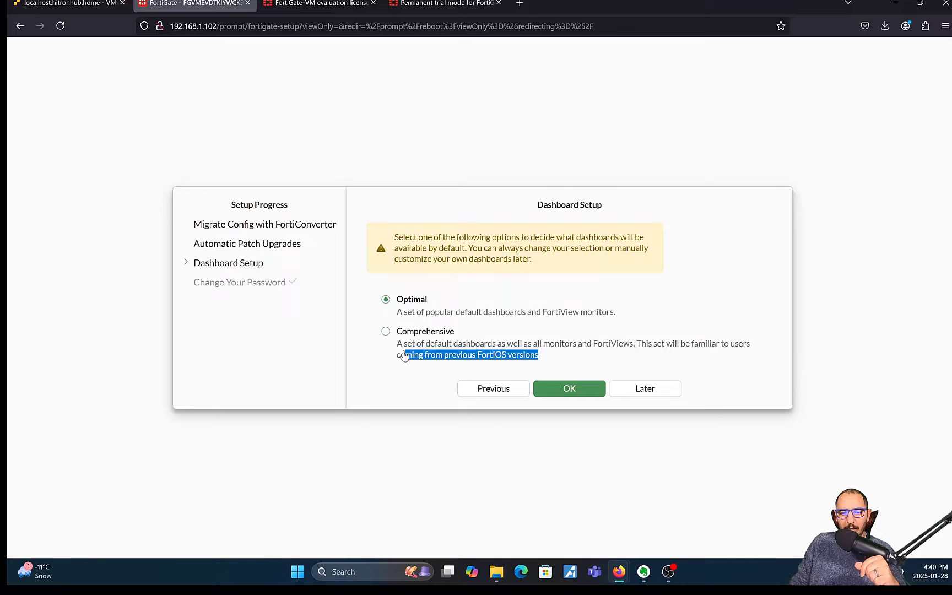
{"action": "left_click", "coordinate": [453, 319]}
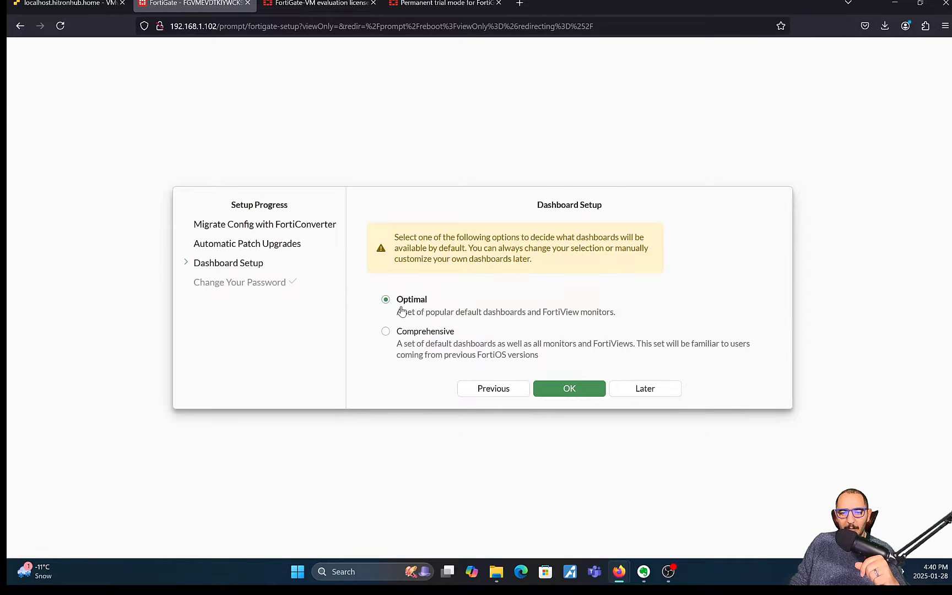
{"action": "left_click", "coordinate": [582, 389]}
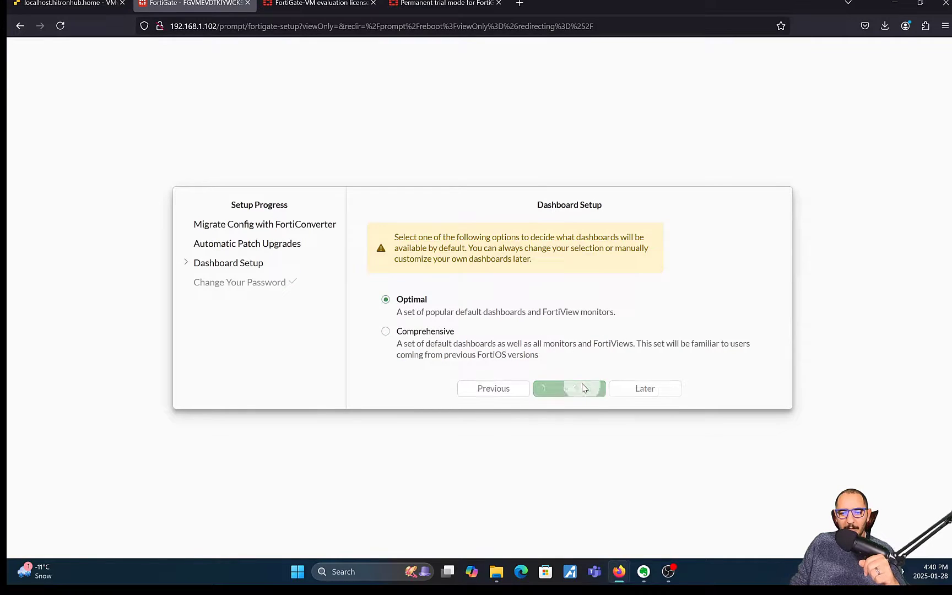
Step: Close the FortiOS 7.6 overview and go to Network > Interfaces
{"action": "left_click", "coordinate": [522, 441]}
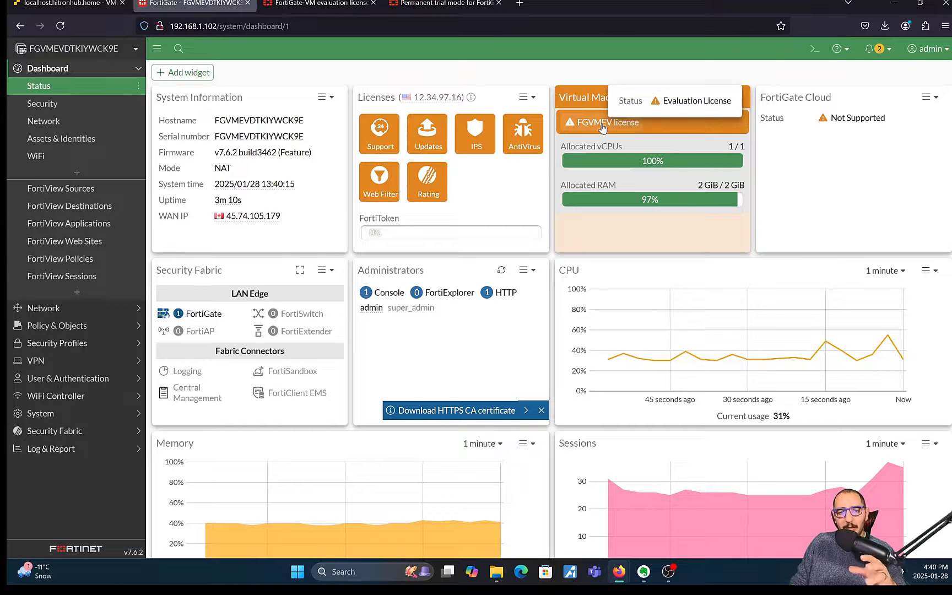
{"action": "left_click", "coordinate": [79, 309]}
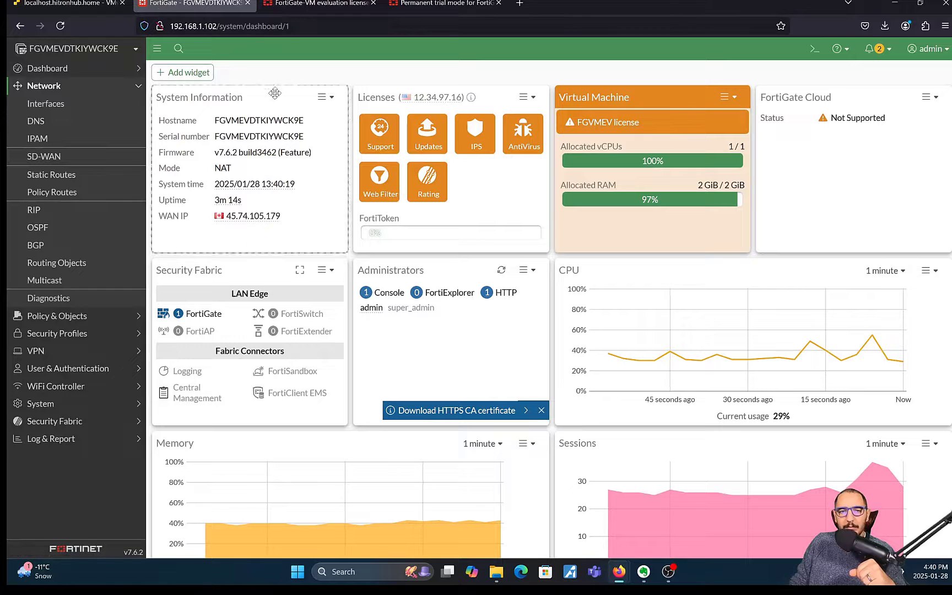
{"action": "left_click", "coordinate": [55, 105]}
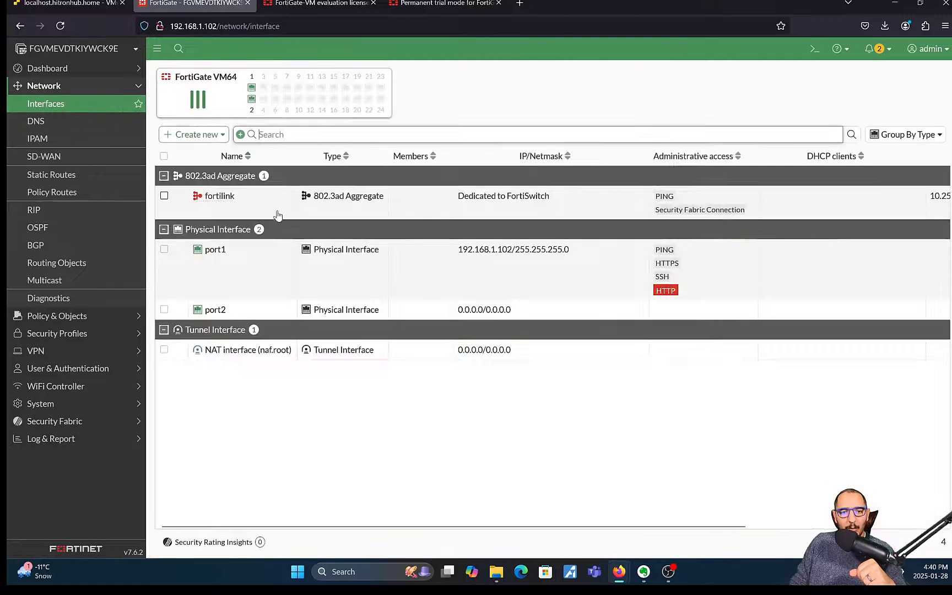
Step: Open port1's settings, review its DHCP IP 192.168.1.102, DNS and gateway, and cancel
{"action": "left_click", "coordinate": [283, 271]}
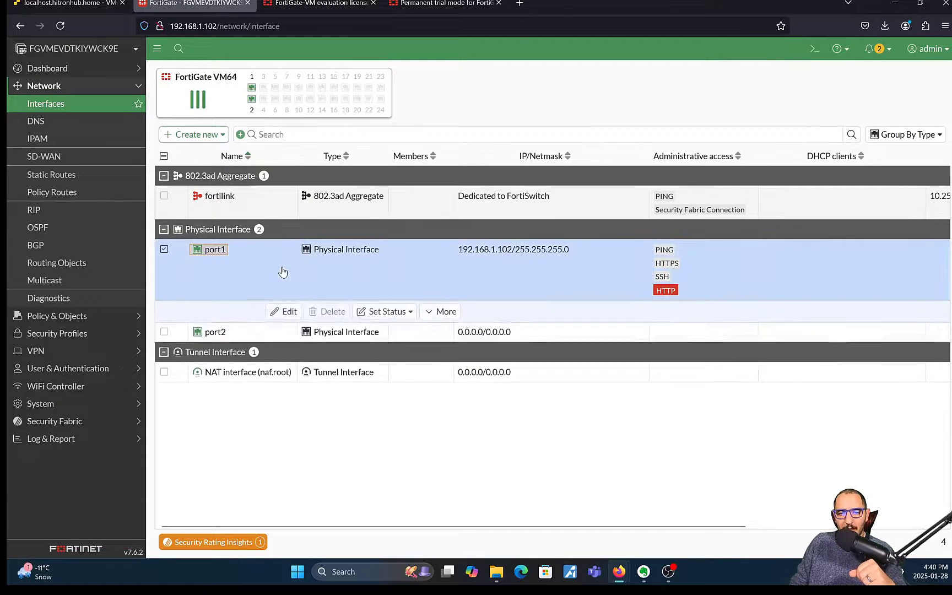
{"action": "left_click_drag", "start_coordinate": [568, 253], "coordinate": [458, 258]}
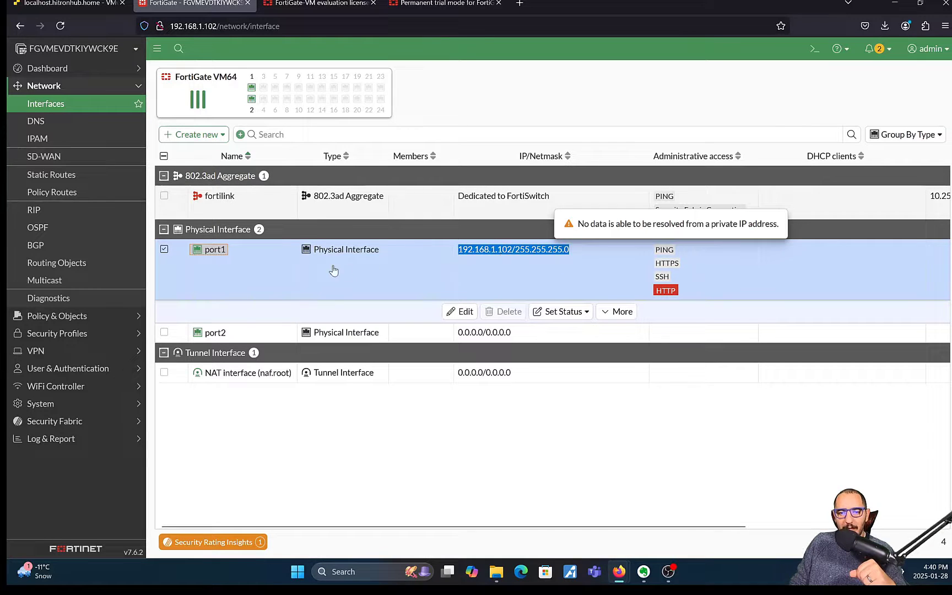
{"action": "left_click", "coordinate": [459, 318]}
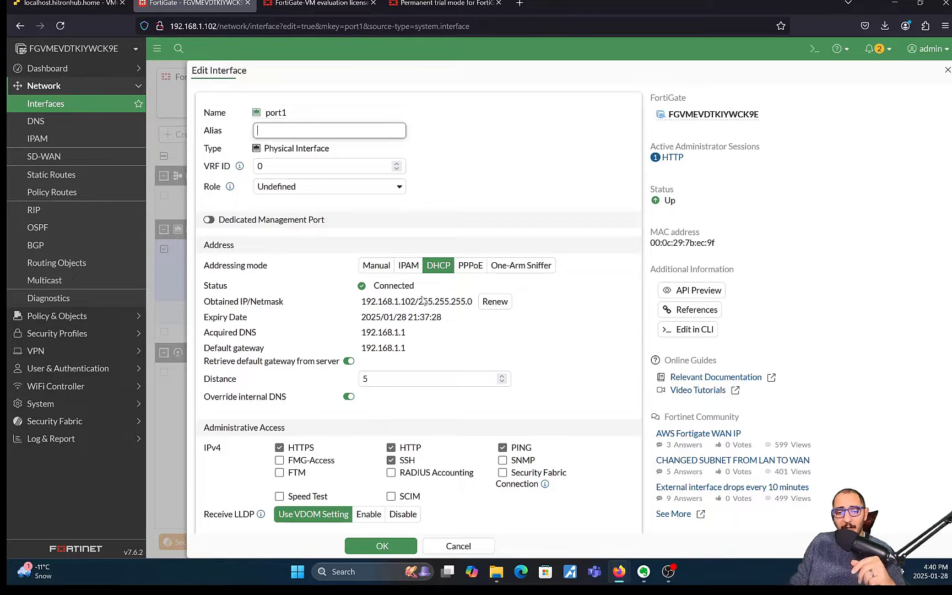
{"action": "left_click_drag", "start_coordinate": [356, 304], "coordinate": [472, 304]}
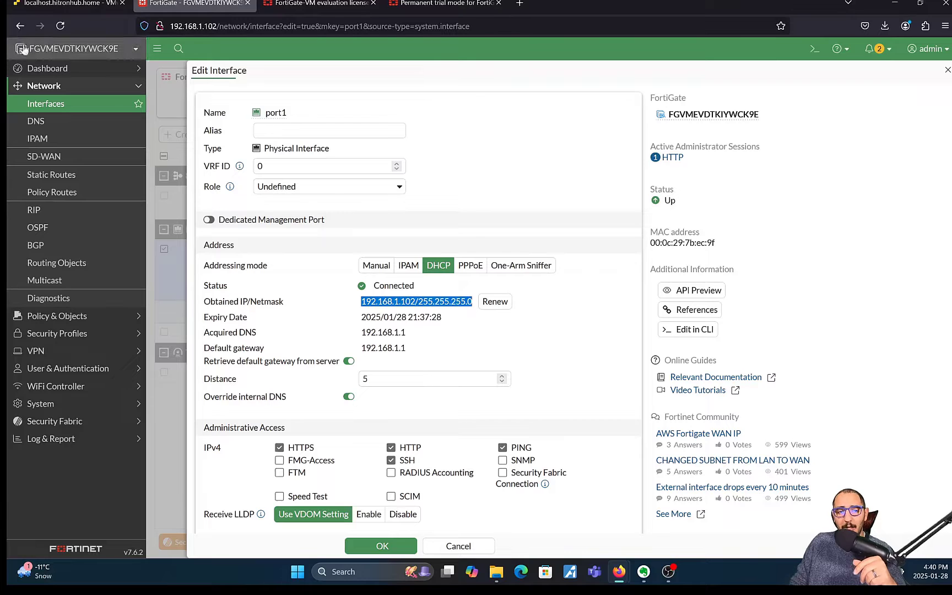
{"action": "left_click", "coordinate": [49, 7]}
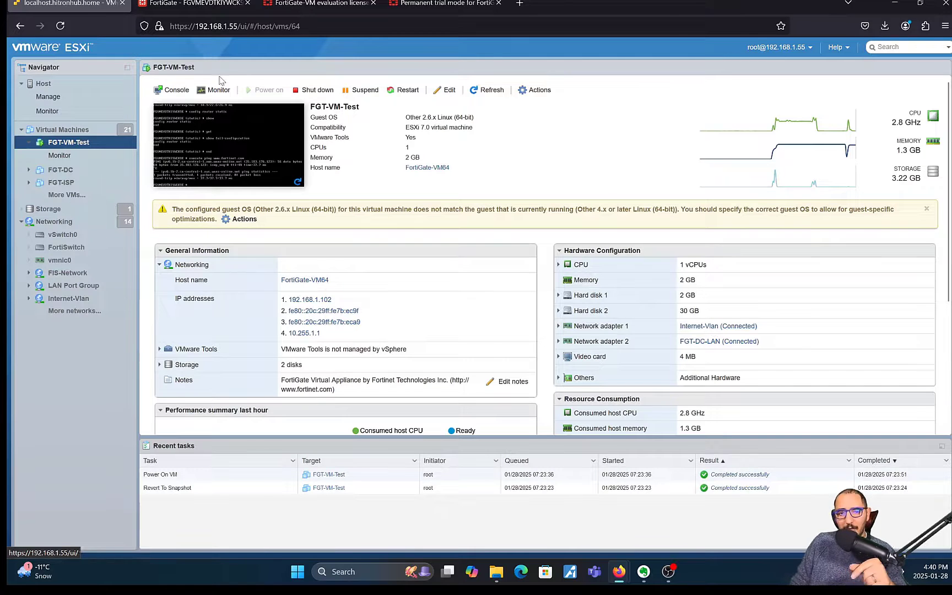
{"action": "left_click", "coordinate": [185, 7]}
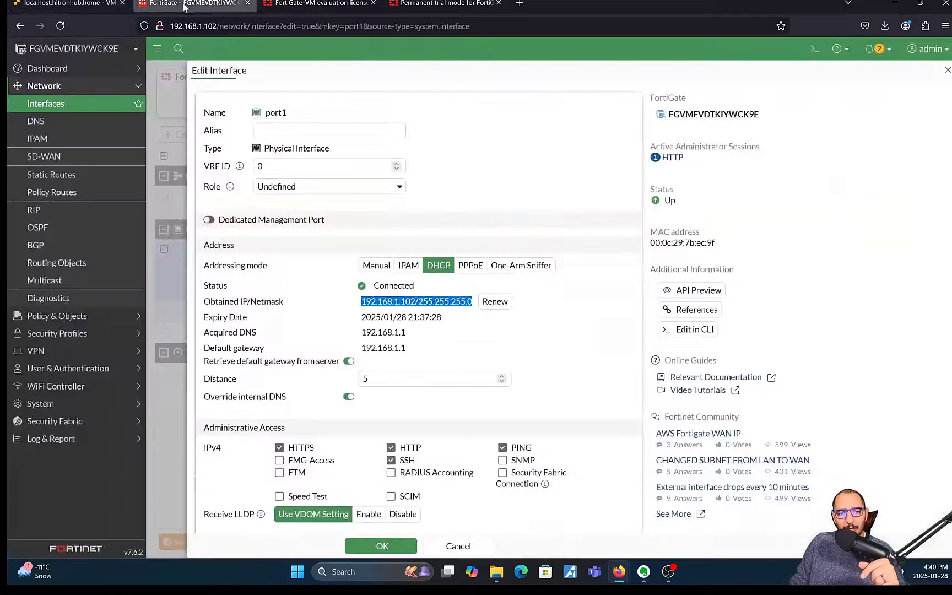
{"action": "triple_click", "coordinate": [381, 332]}
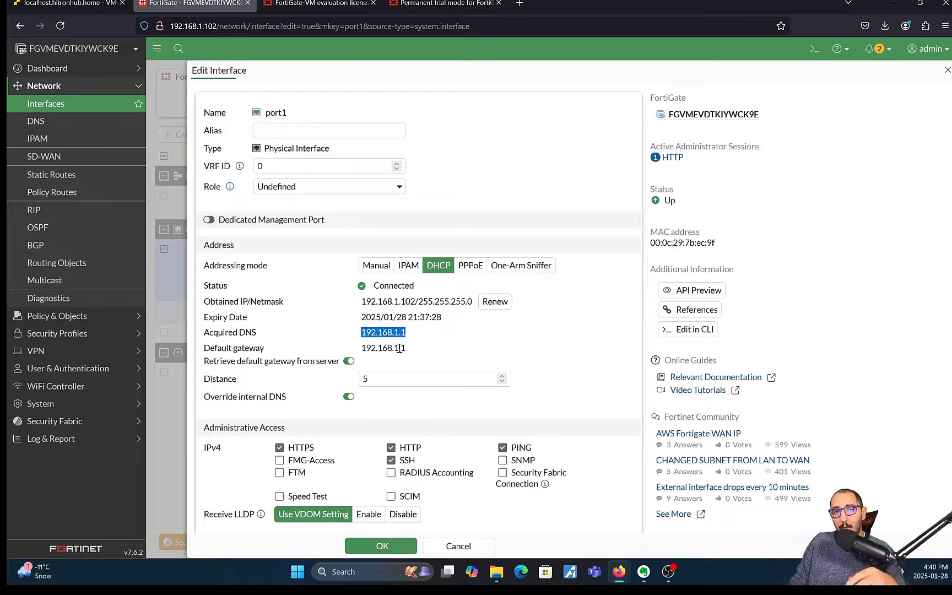
{"action": "double_click", "coordinate": [392, 348]}
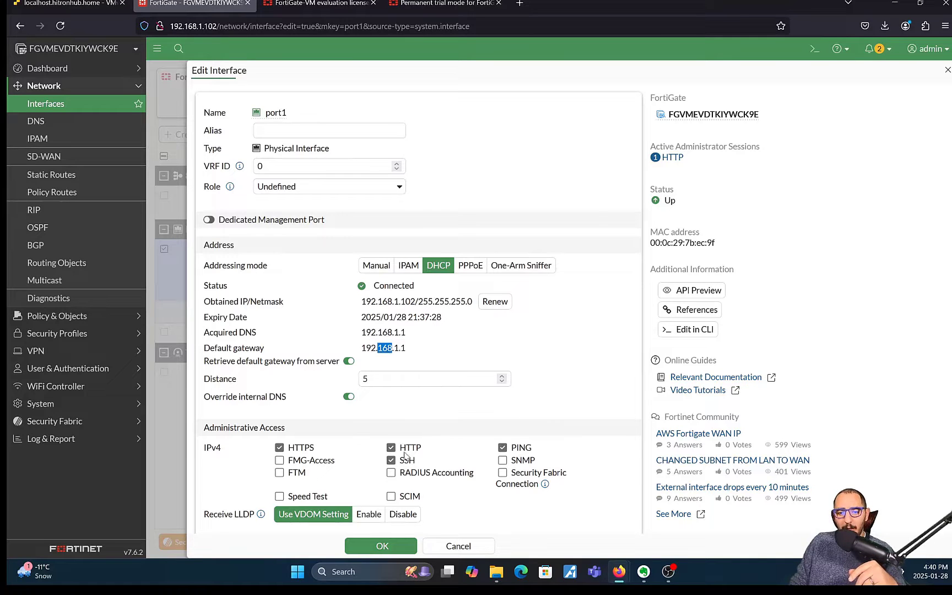
{"action": "left_click", "coordinate": [454, 548]}
Step: Glance at static routes, reopen and cancel port1's settings, then go to Dashboard > Status
{"action": "left_click", "coordinate": [83, 177]}
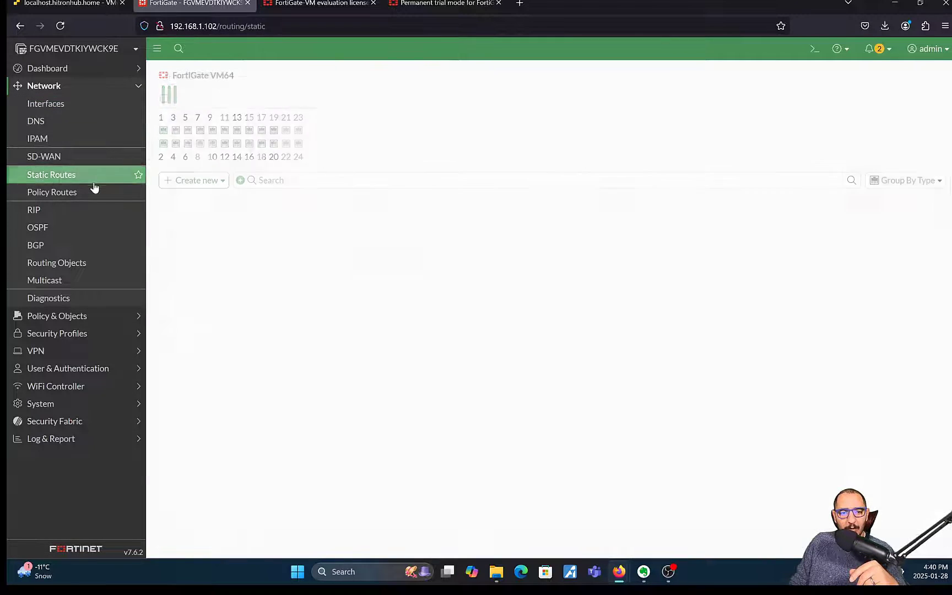
{"action": "left_click", "coordinate": [106, 105]}
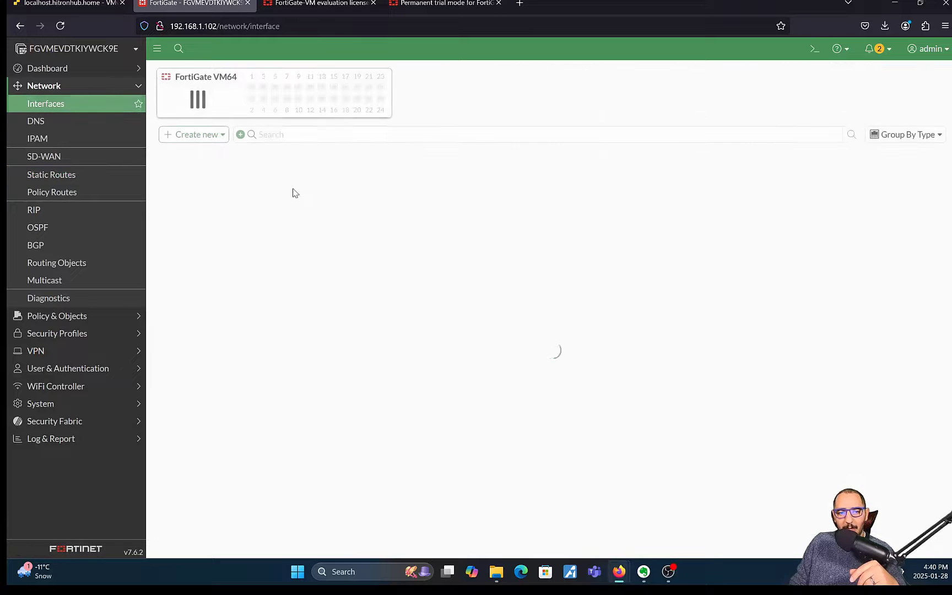
{"action": "double_click", "coordinate": [314, 268]}
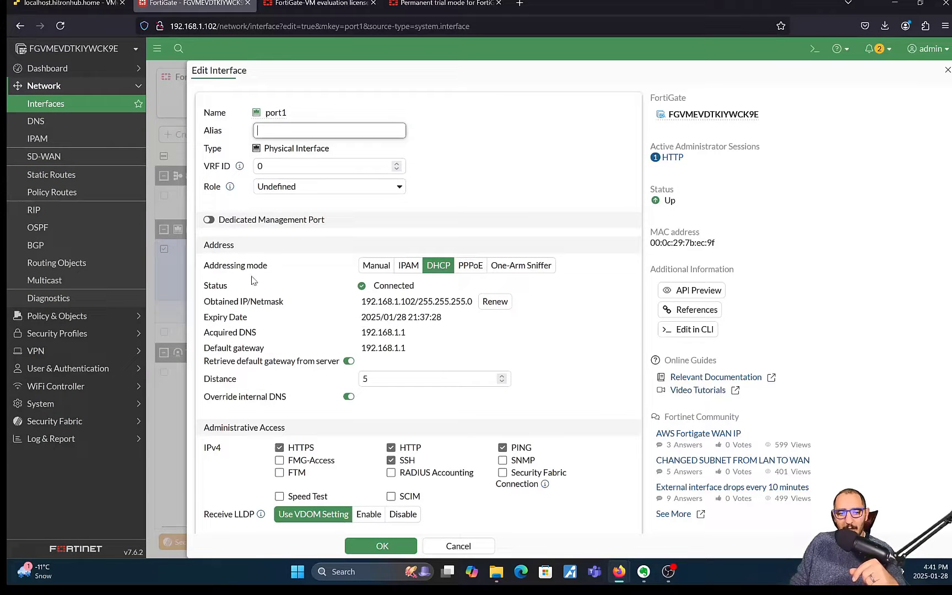
{"action": "scroll", "coordinate": [291, 287], "scroll_direction": "down", "scroll_amount": 2}
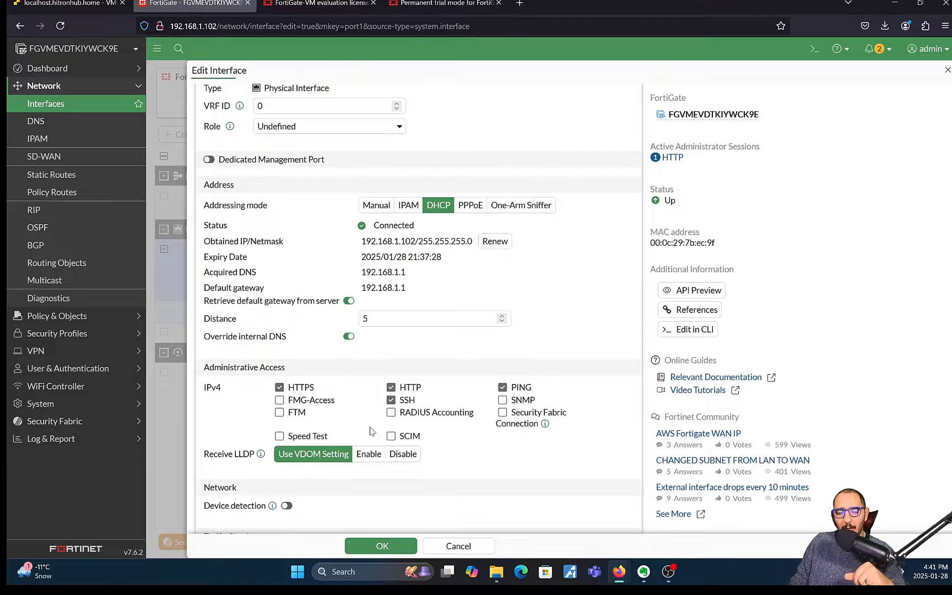
{"action": "left_click", "coordinate": [466, 546]}
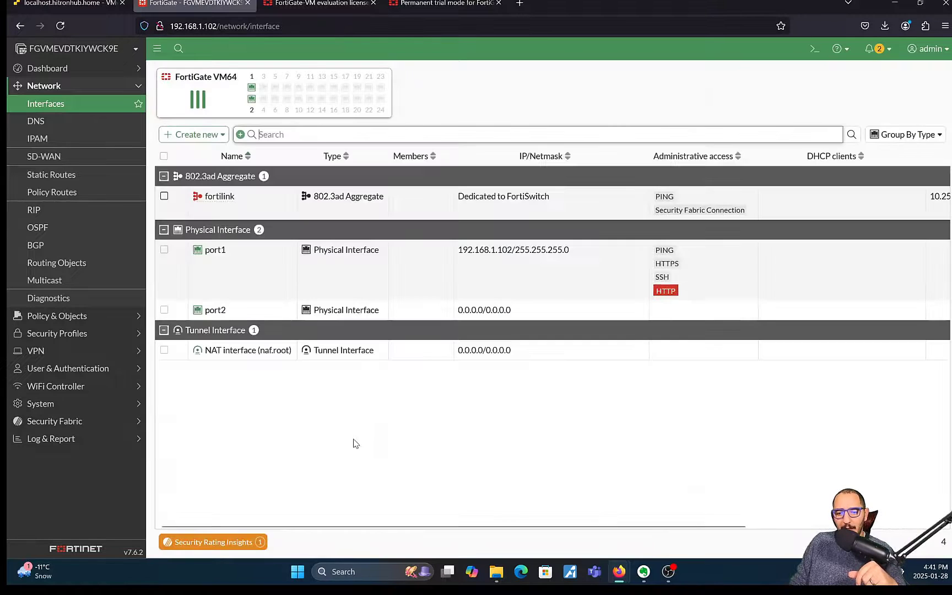
{"action": "left_click", "coordinate": [76, 70]}
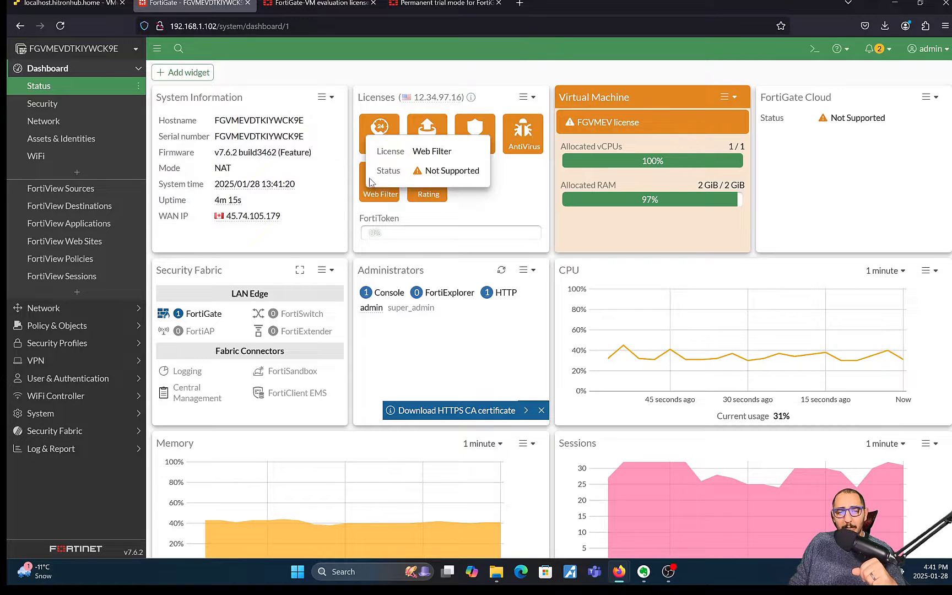
{"action": "mouse_move", "coordinate": [257, 201]}
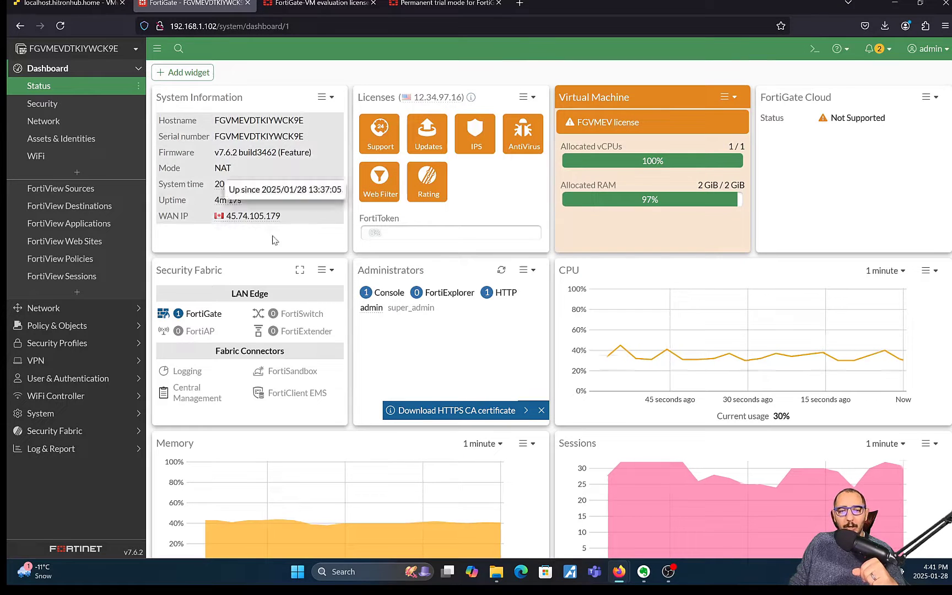